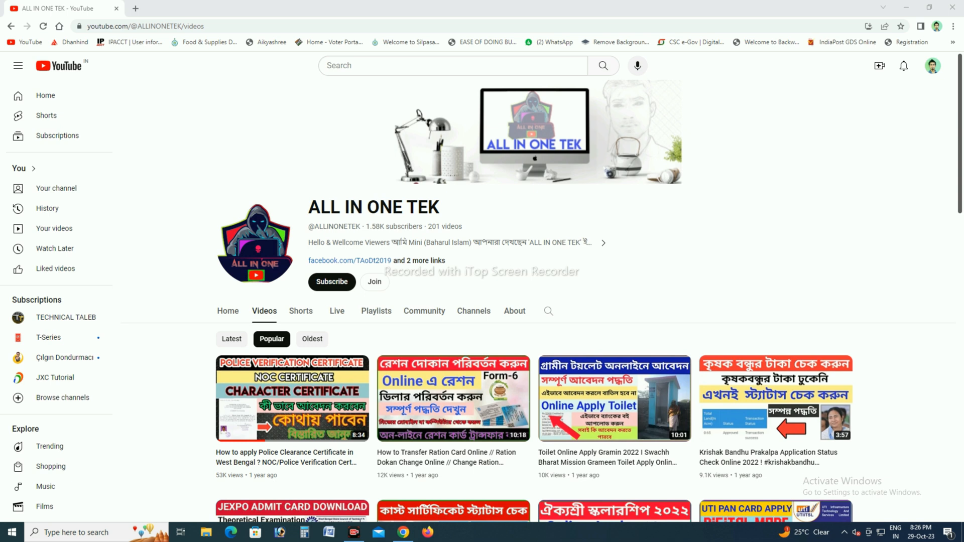
Step: Subscribe to the ALL IN ONE TEK channel and choose its notification setting
{"action": "left_click", "coordinate": [332, 281]}
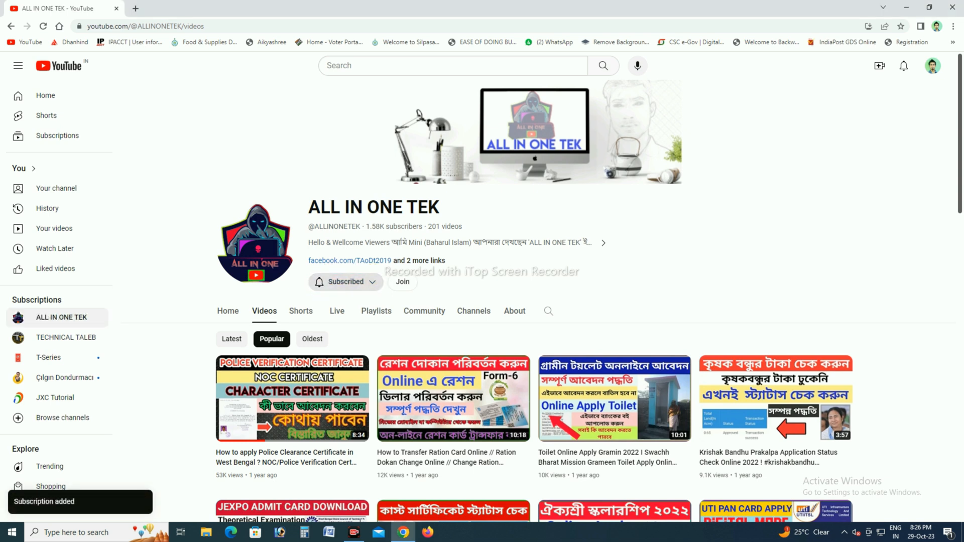
{"action": "left_click", "coordinate": [346, 282]}
{"action": "left_click", "coordinate": [340, 303]}
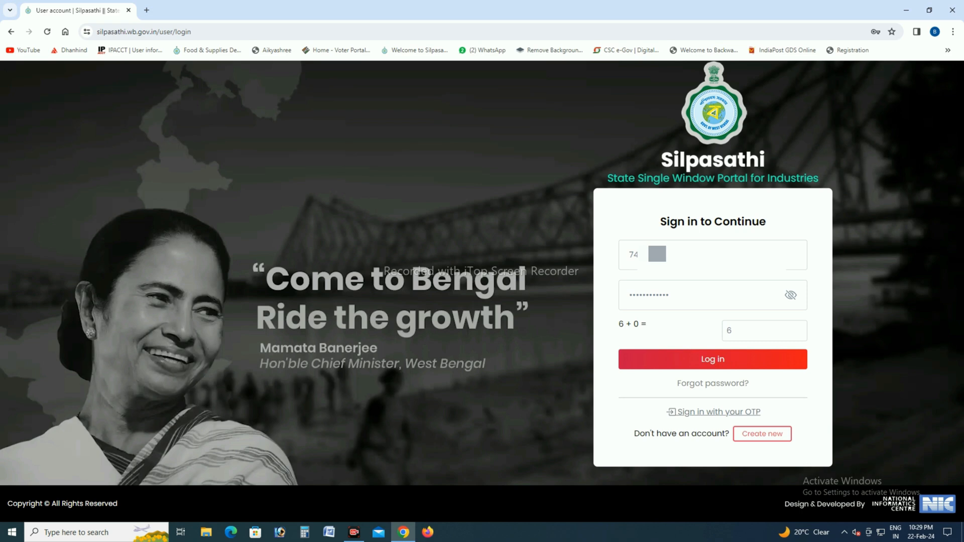
Step: Switch to the Silpasathi portal, submit the filled-in login and delete the unsubmitted Trade License - P & RD service from the dashboard
{"action": "key", "text": "Return"}
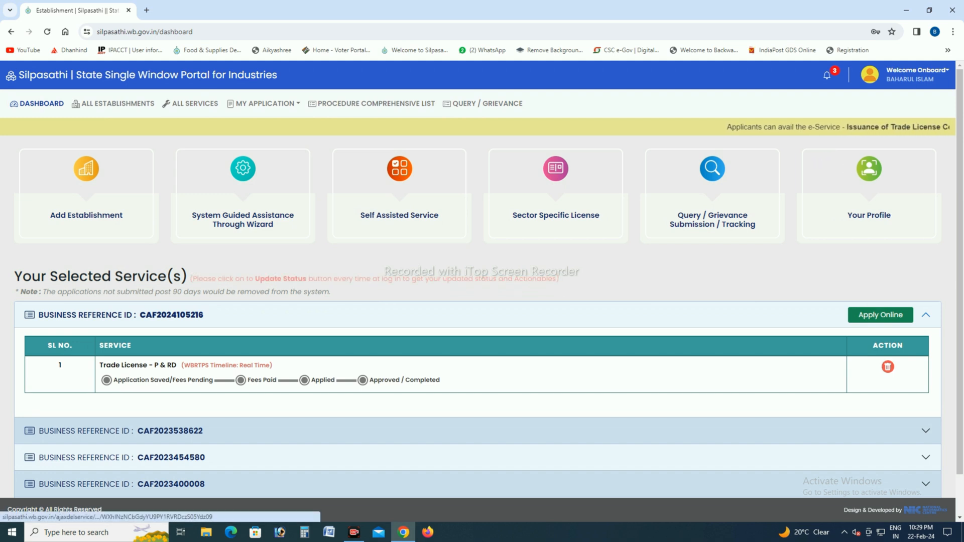
{"action": "left_click", "coordinate": [888, 367]}
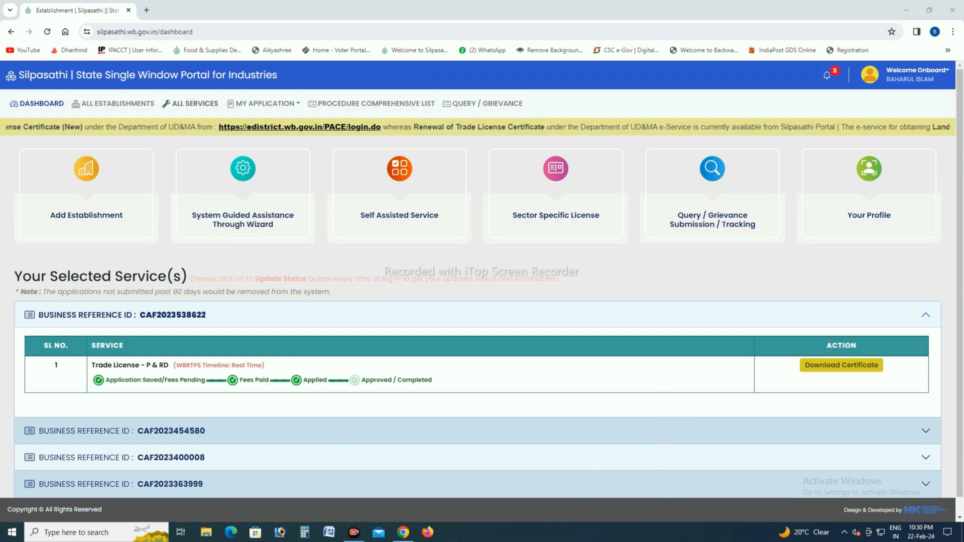
Step: Open the list of all services and search it for "rd"
{"action": "left_click", "coordinate": [192, 104]}
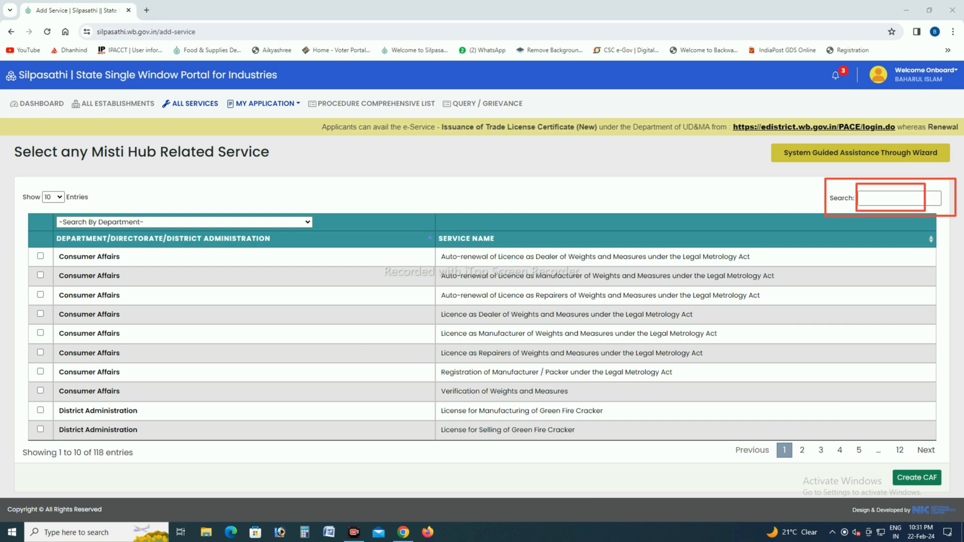
{"action": "left_click", "coordinate": [899, 199]}
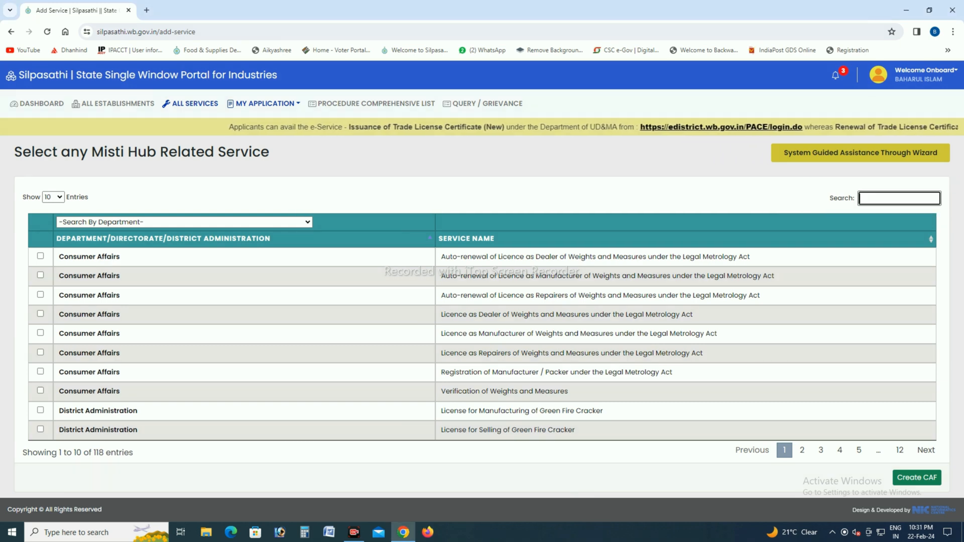
{"action": "type", "text": "p &r"}
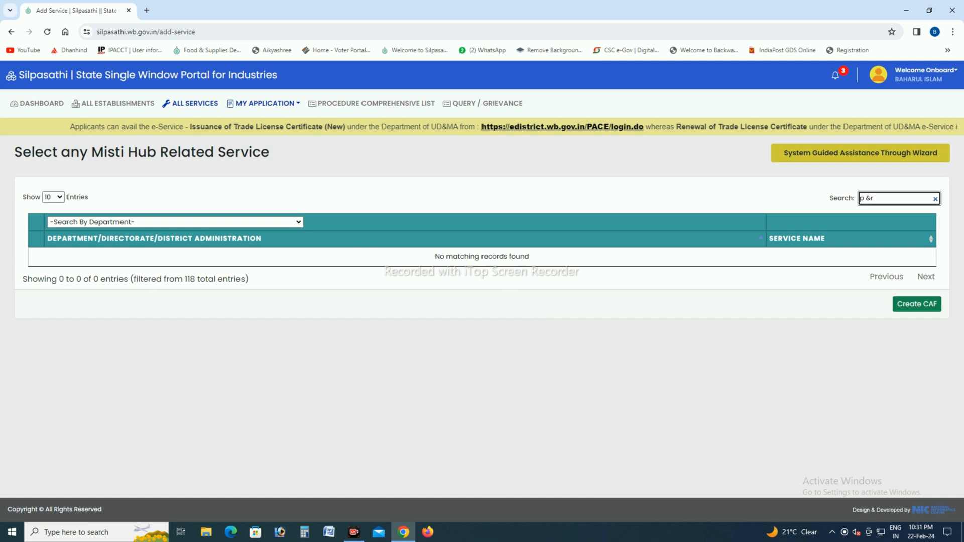
{"action": "key", "text": "BackSpace"}
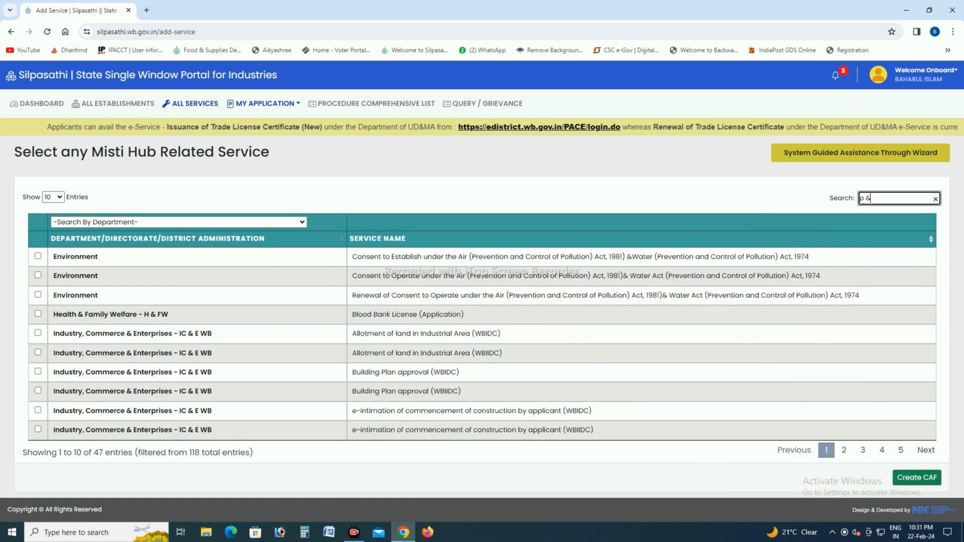
{"action": "key", "text": "BackSpace"}
{"action": "key", "text": "BackSpace"}
{"action": "key", "text": "BackSpace"}
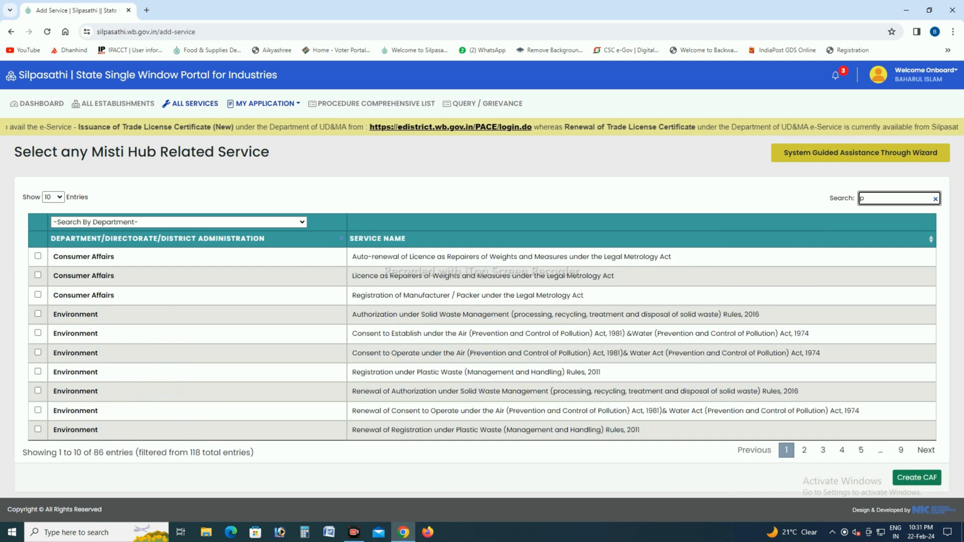
{"action": "type", "text": "rd"}
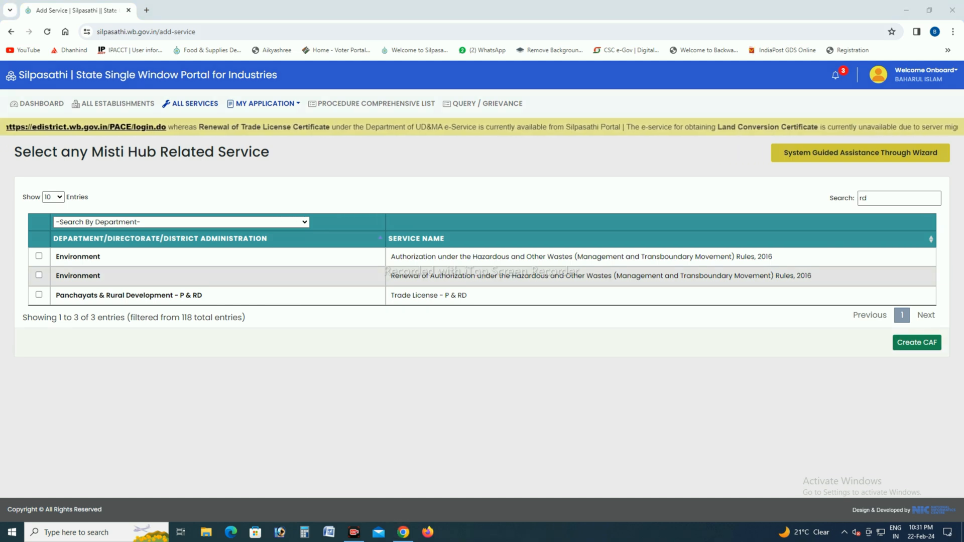
{"action": "mouse_move", "coordinate": [21, 288]}
{"action": "left_mouse_down"}
{"action": "mouse_move", "coordinate": [245, 308]}
{"action": "mouse_move", "coordinate": [582, 306]}
{"action": "left_mouse_up"}
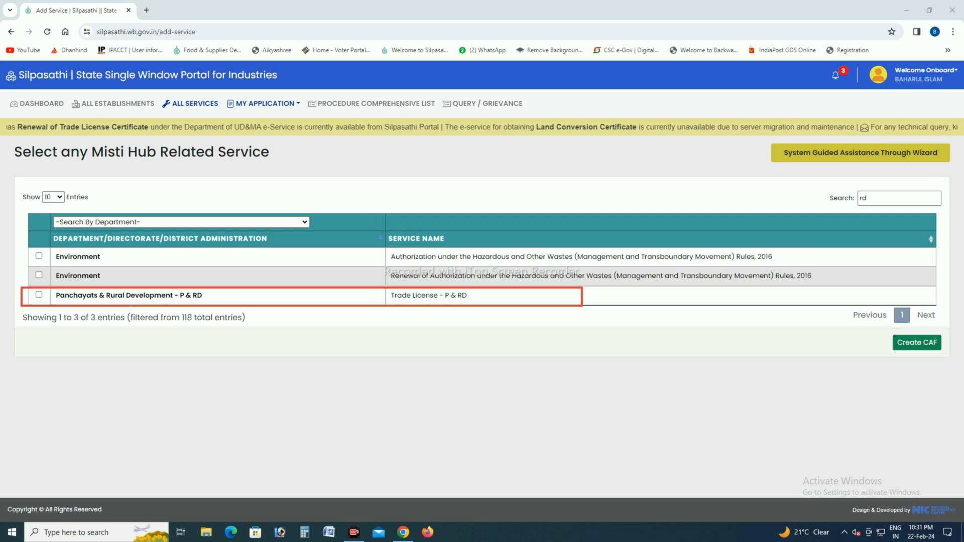
{"action": "left_click_drag", "start_coordinate": [23, 288], "coordinate": [233, 310]}
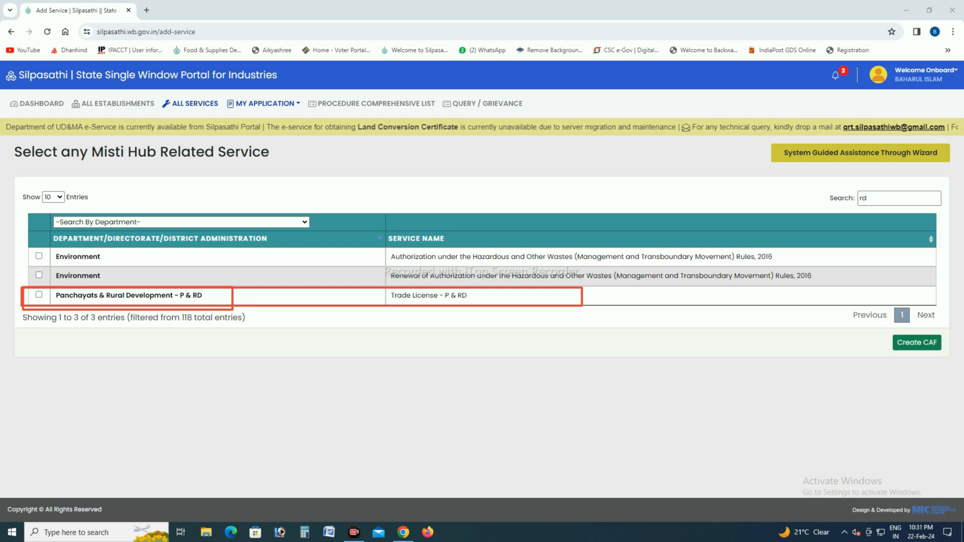
{"action": "left_click_drag", "start_coordinate": [30, 288], "coordinate": [51, 305]}
{"action": "left_click_drag", "start_coordinate": [882, 332], "coordinate": [947, 358]}
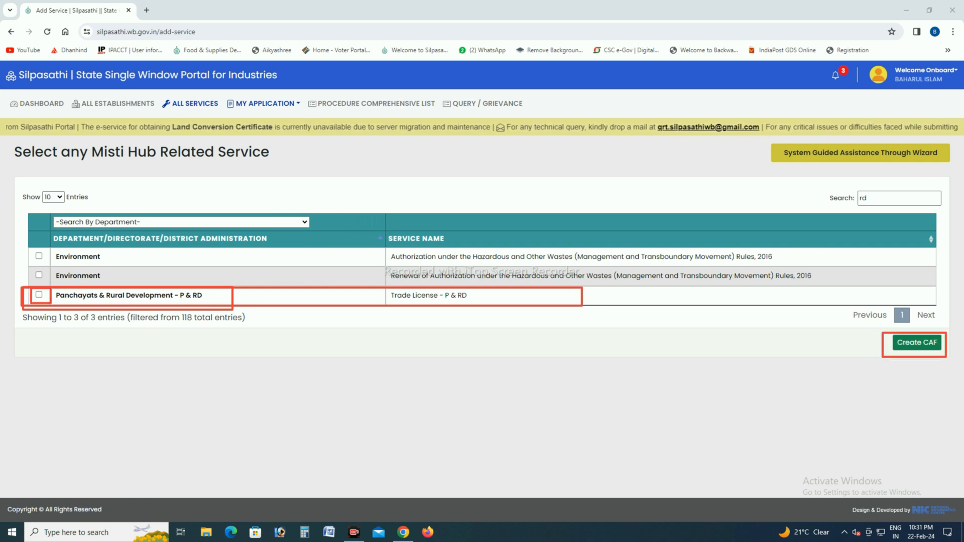
{"action": "key", "text": "Escape"}
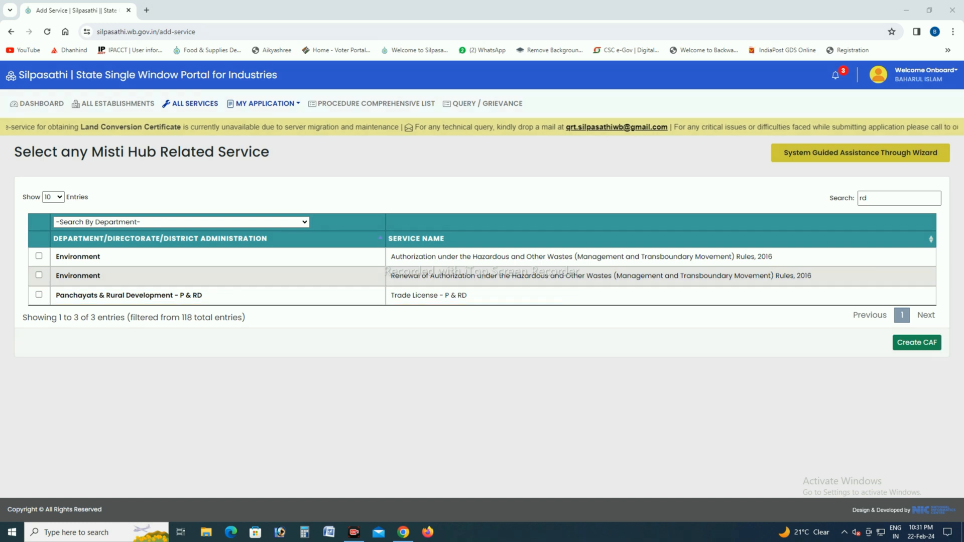
Step: Select the Trade License - P & RD service of Panchayats & Rural Development and create its CAF
{"action": "left_click", "coordinate": [39, 295]}
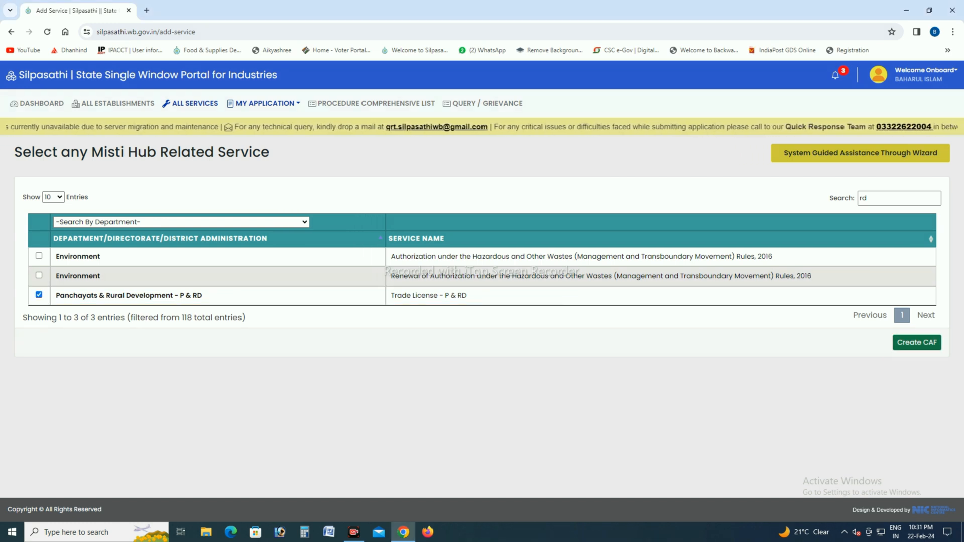
{"action": "left_click", "coordinate": [917, 342]}
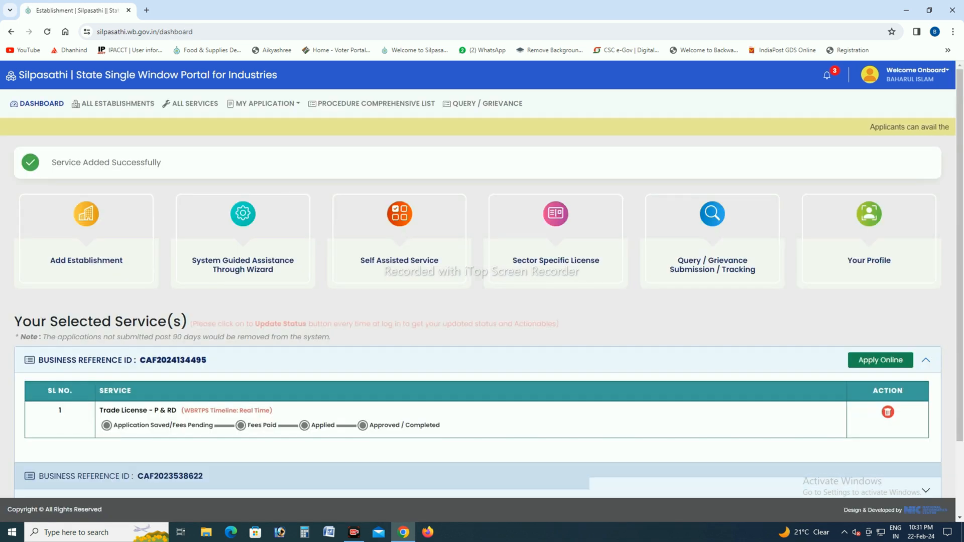
{"action": "scroll", "coordinate": [482, 293], "scroll_direction": "down", "scroll_amount": 2}
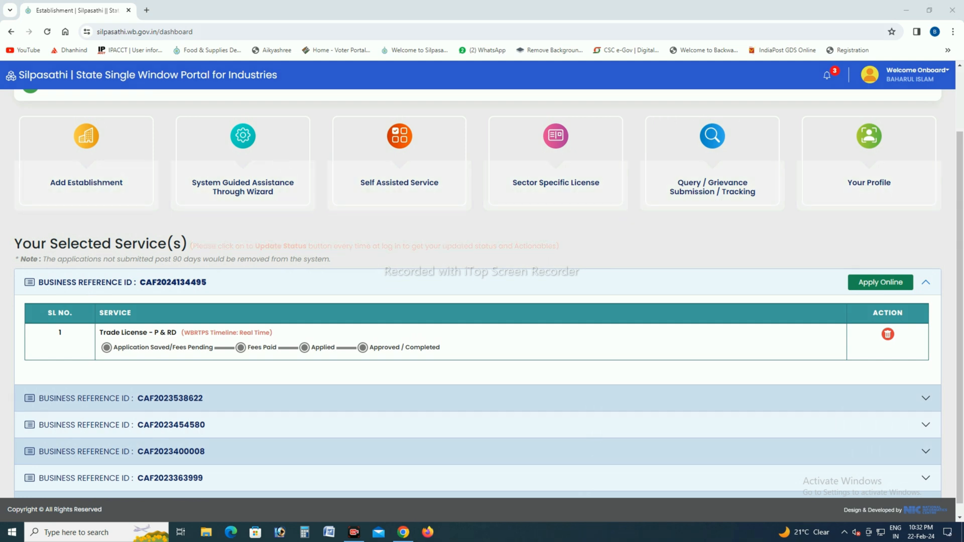
{"action": "left_click_drag", "start_coordinate": [13, 271], "coordinate": [255, 295]}
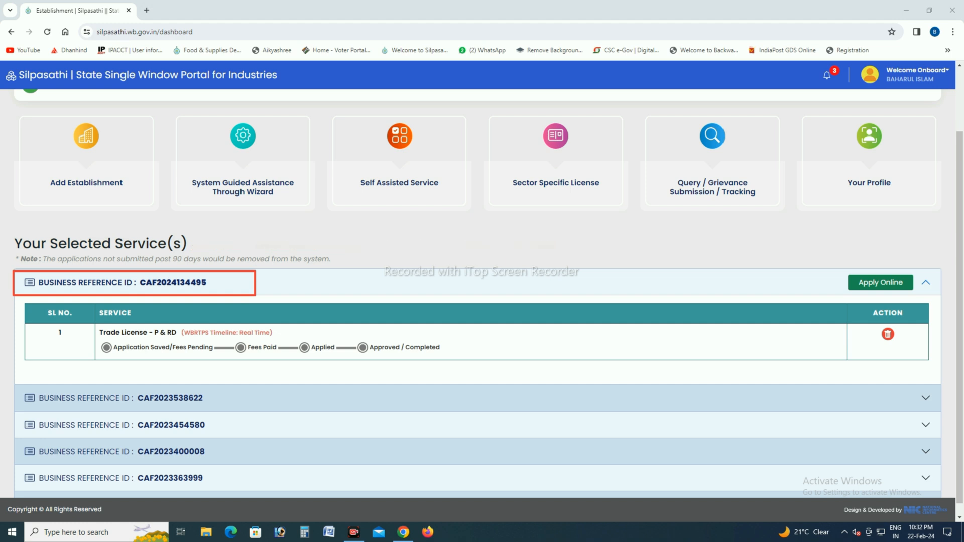
{"action": "left_click_drag", "start_coordinate": [835, 269], "coordinate": [941, 295]}
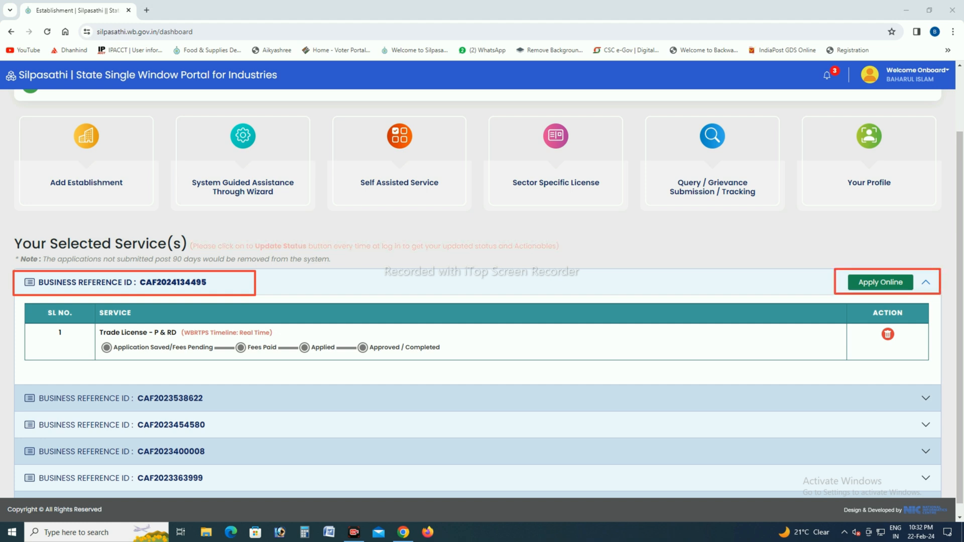
{"action": "left_click_drag", "start_coordinate": [33, 307], "coordinate": [466, 360]}
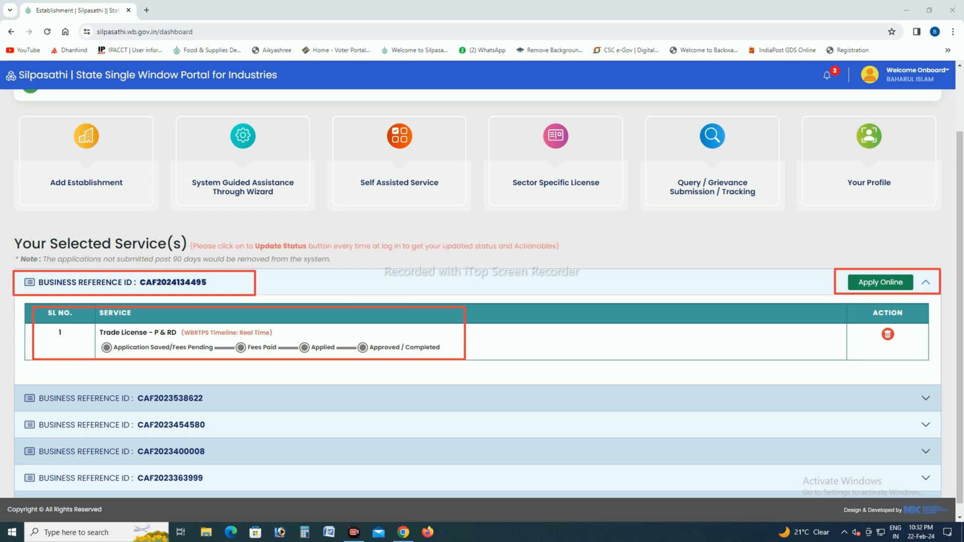
{"action": "left_click_drag", "start_coordinate": [846, 270], "coordinate": [917, 296]}
{"action": "key", "text": "Escape"}
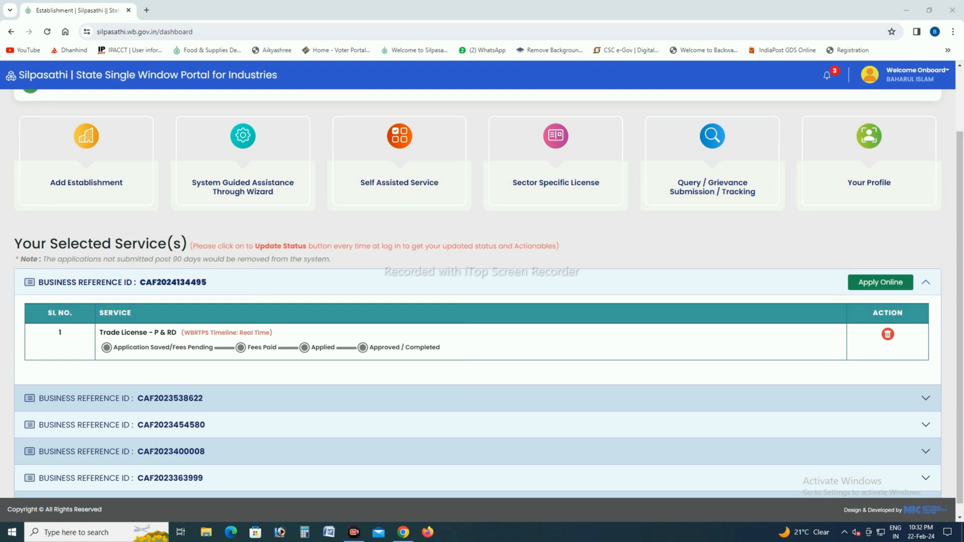
Step: Start the online application for the newly added Trade License - P & RD service
{"action": "left_click", "coordinate": [881, 282]}
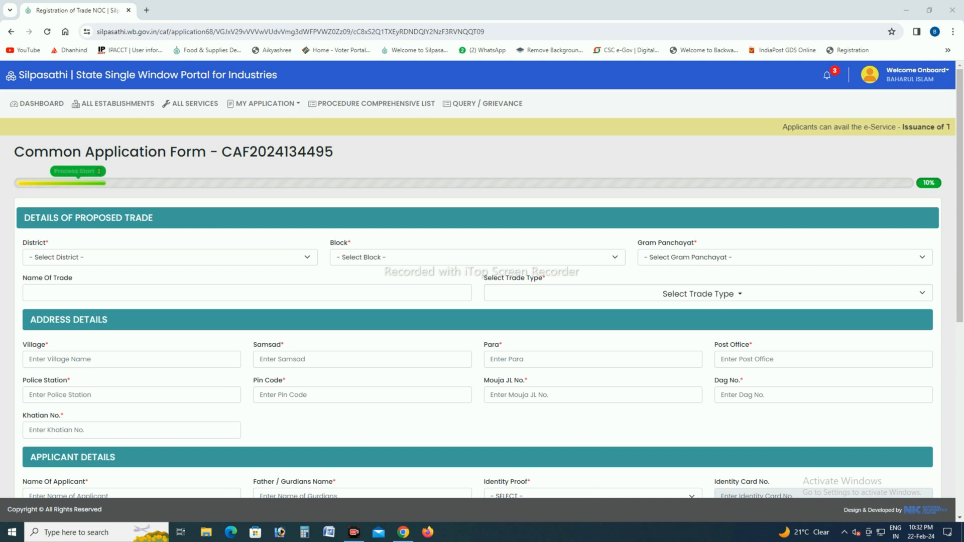
{"action": "left_click_drag", "start_coordinate": [10, 136], "coordinate": [358, 161]}
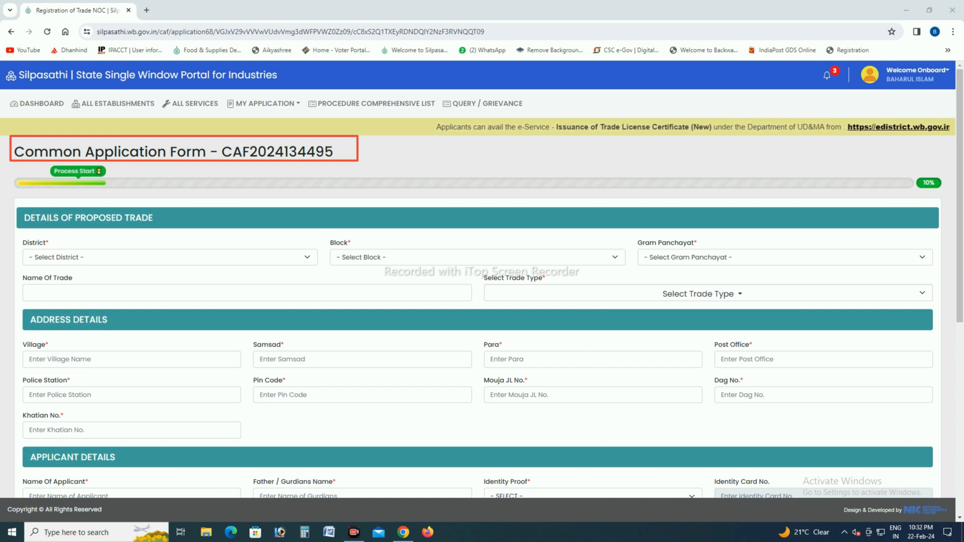
{"action": "mouse_move", "coordinate": [9, 167]}
{"action": "left_mouse_down"}
{"action": "mouse_move", "coordinate": [868, 177]}
{"action": "mouse_move", "coordinate": [950, 196]}
{"action": "left_mouse_up"}
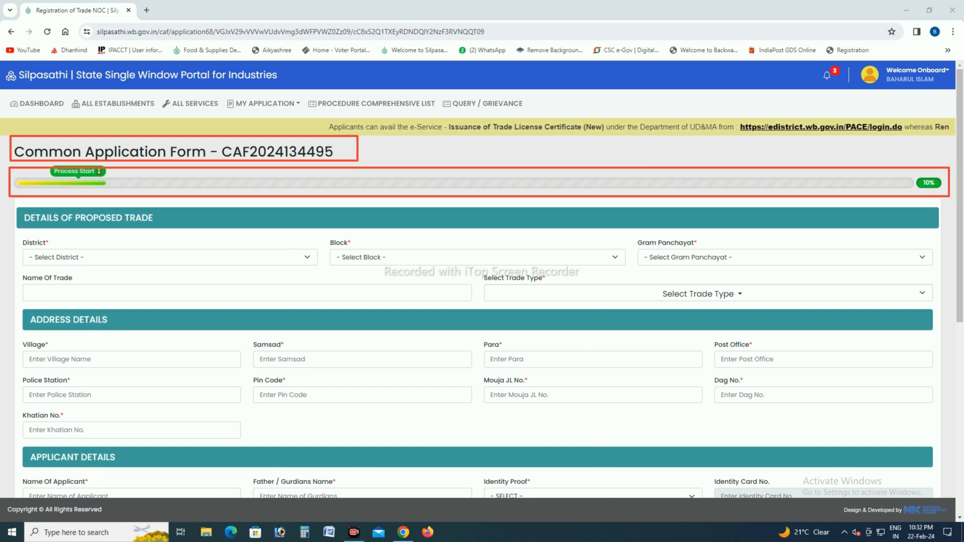
{"action": "left_click_drag", "start_coordinate": [16, 204], "coordinate": [191, 229]}
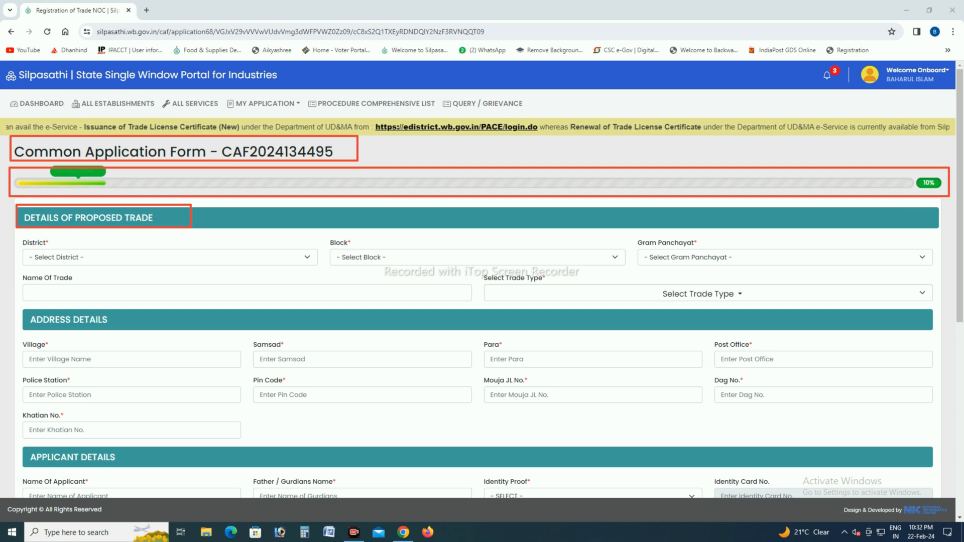
{"action": "key", "text": "Escape"}
Step: Set the proposed trade's district to BIRBHUM, block to NALHATI-II and gram panchayat to BHADRAPUR-I
{"action": "left_click", "coordinate": [170, 257]}
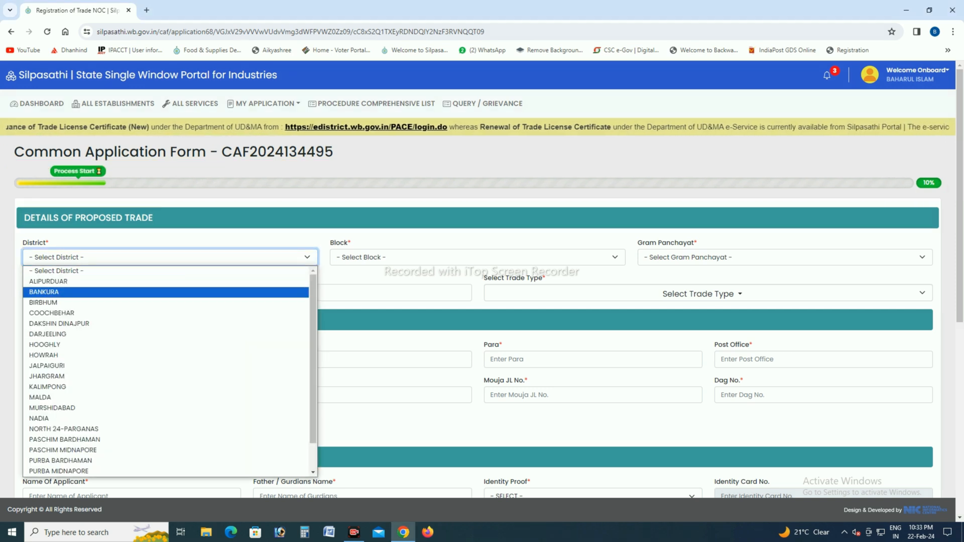
{"action": "left_click", "coordinate": [151, 303]}
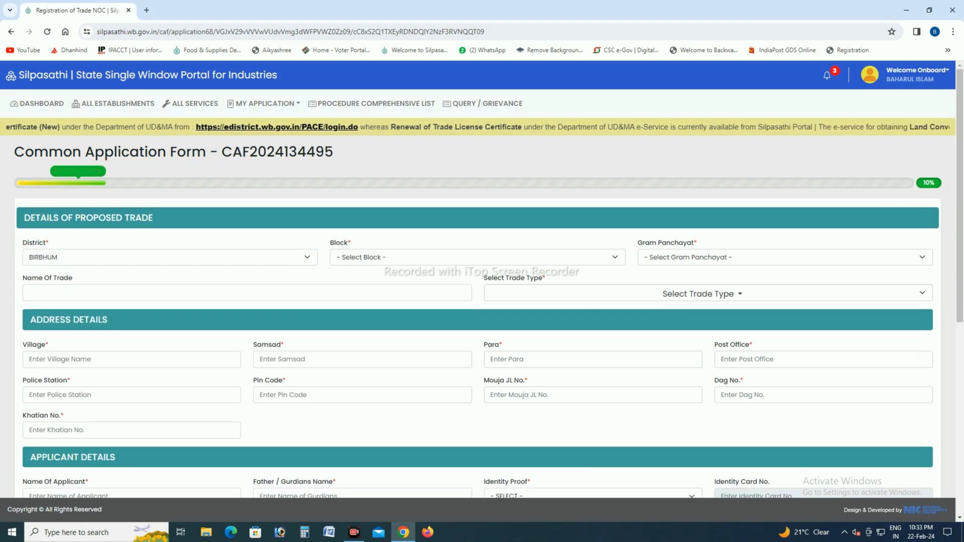
{"action": "left_click", "coordinate": [477, 257]}
{"action": "left_click", "coordinate": [452, 397]}
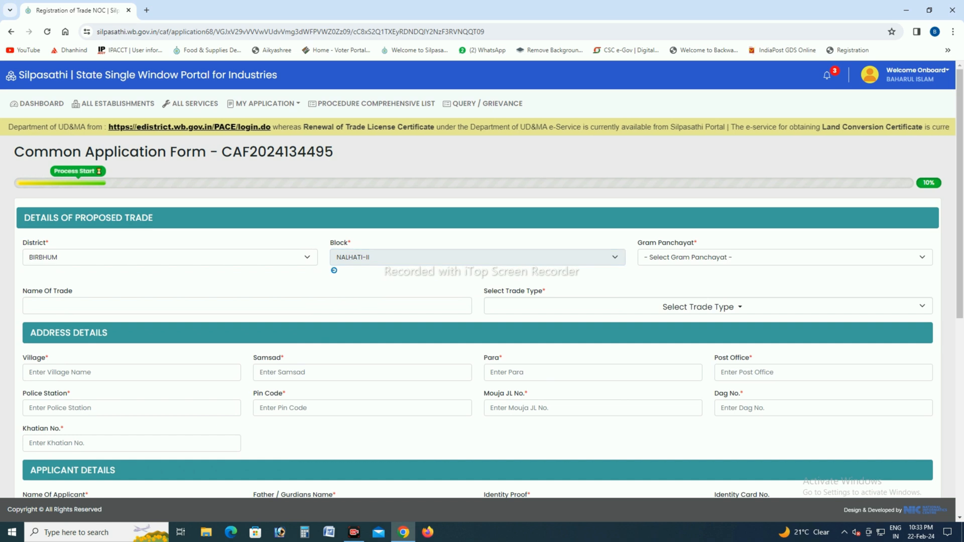
{"action": "left_click", "coordinate": [785, 257]}
{"action": "left_click", "coordinate": [754, 303]}
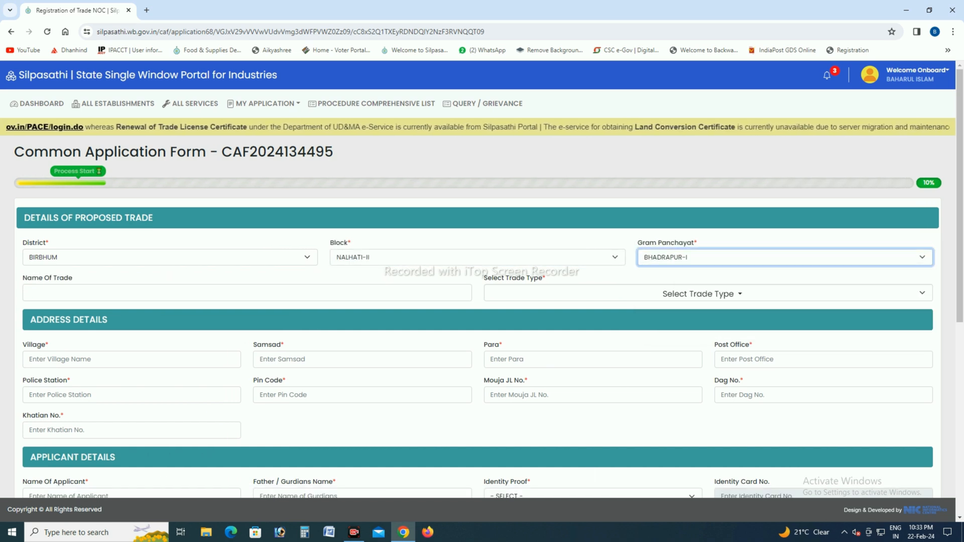
Step: Enter NASRIN MODIO BHANDAR as the name of the proposed trade
{"action": "left_click", "coordinate": [247, 293]}
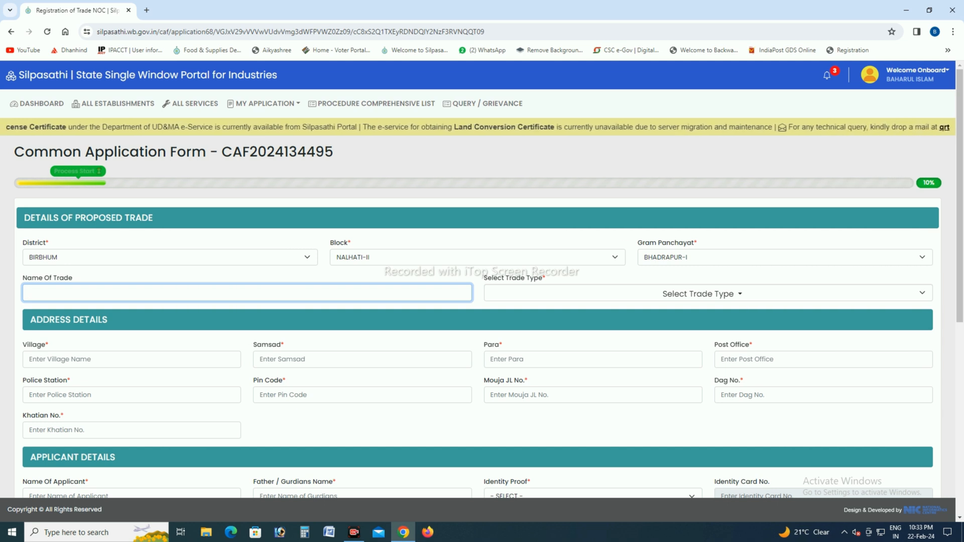
{"action": "type", "text": "N"}
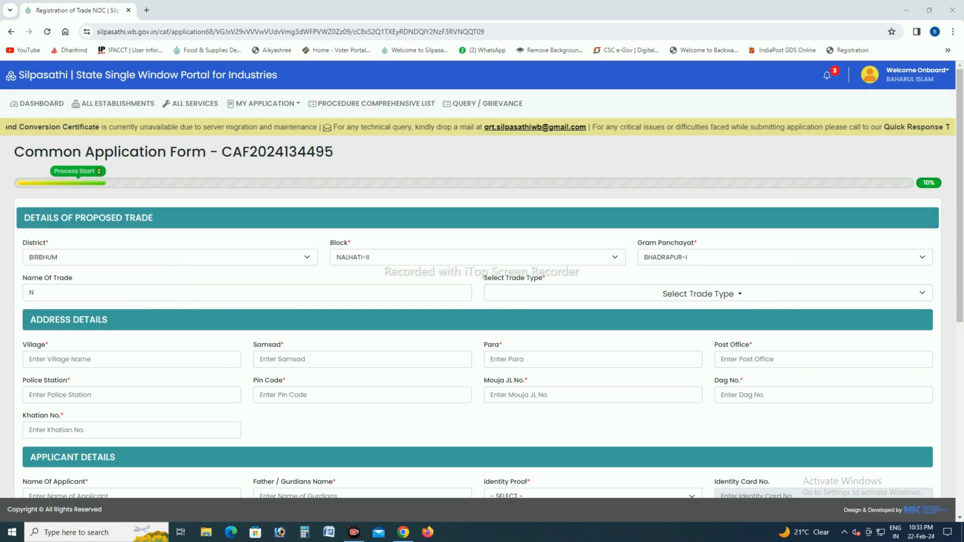
{"action": "left_click", "coordinate": [100, 292]}
{"action": "key", "text": "BackSpace"}
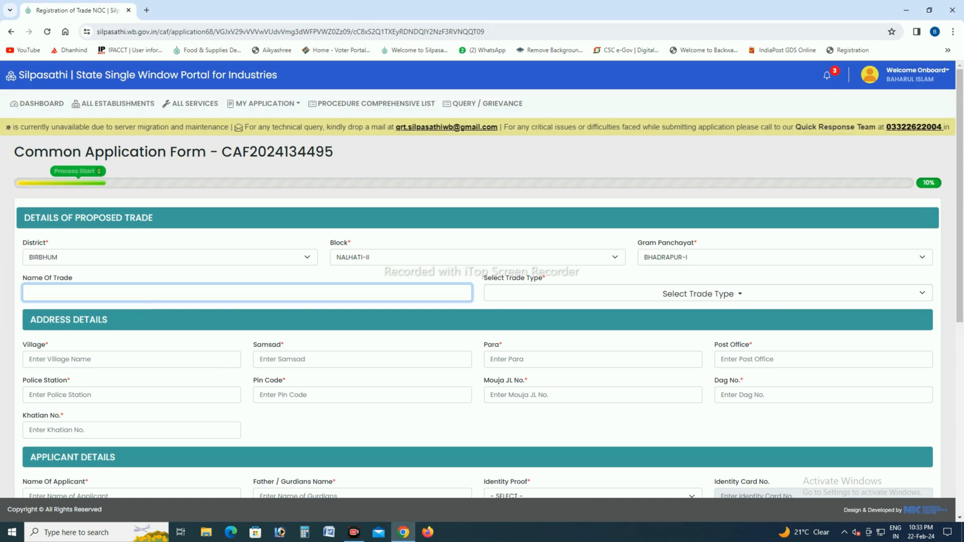
{"action": "type", "text": "NASRIN"}
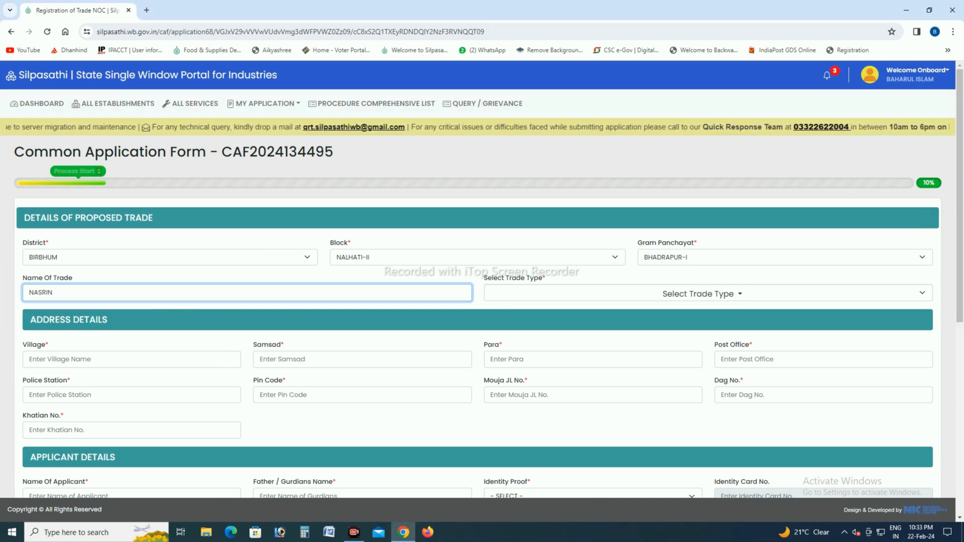
{"action": "type", "text": " MODIO"}
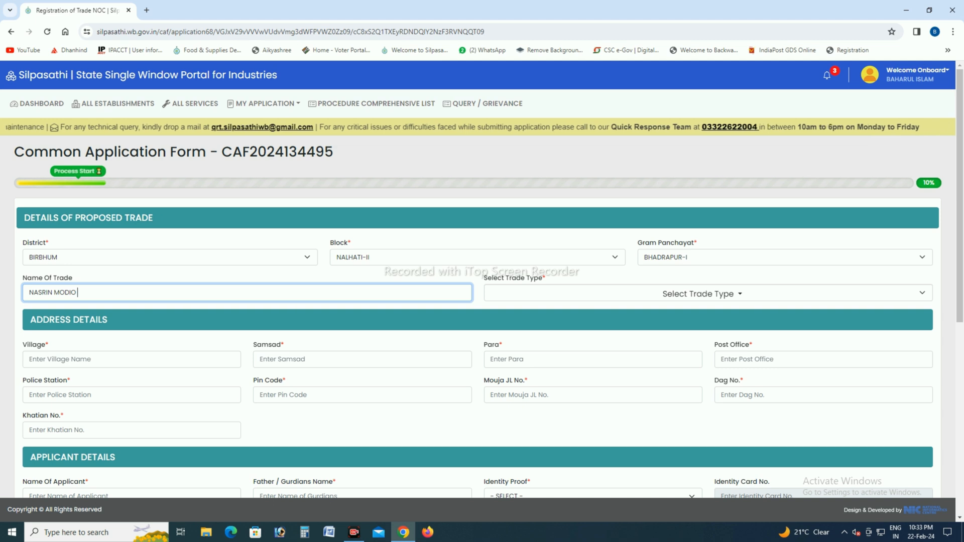
{"action": "type", "text": " BHANDAR"}
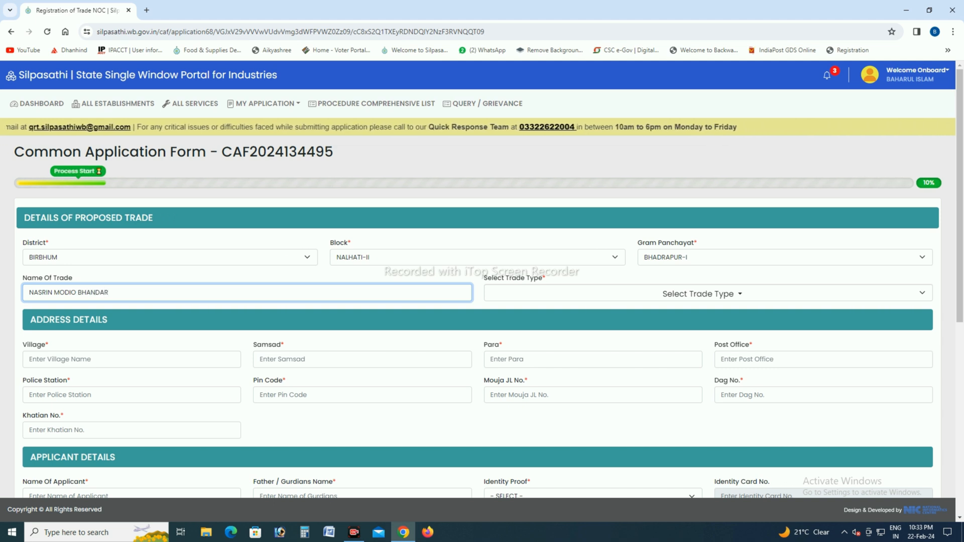
Step: Filter the trade types by GRO and select GROCERY & SALE OF EGG & RICE, GROCERY, and STATIONERY & GROCERY GOODS
{"action": "key", "text": "Tab"}
{"action": "key", "text": "Return"}
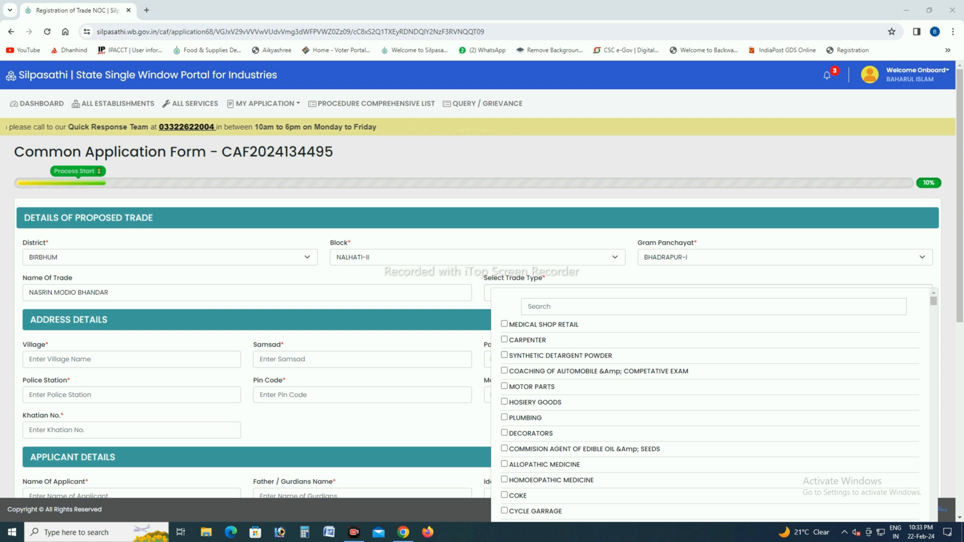
{"action": "left_click_drag", "start_coordinate": [524, 297], "coordinate": [640, 316]}
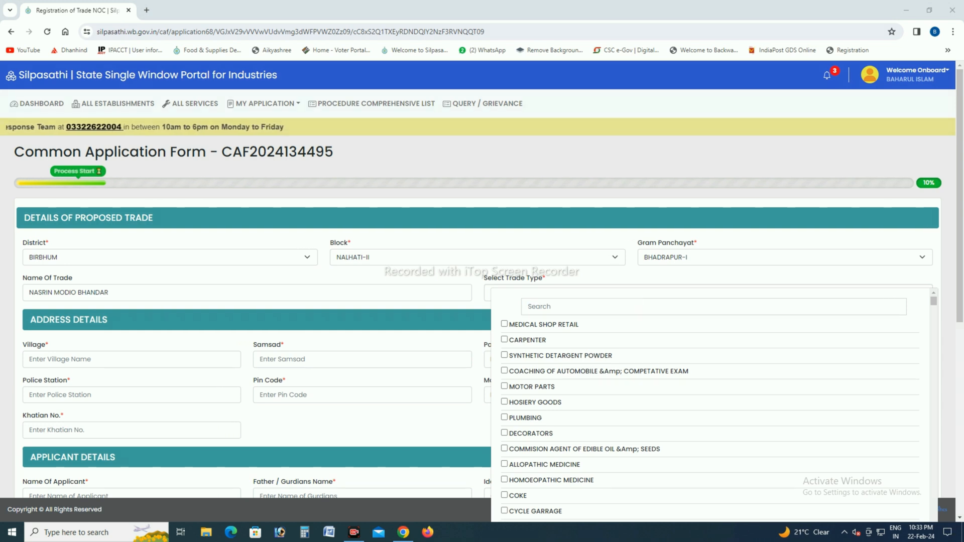
{"action": "left_click", "coordinate": [614, 307]}
{"action": "type", "text": "GR"}
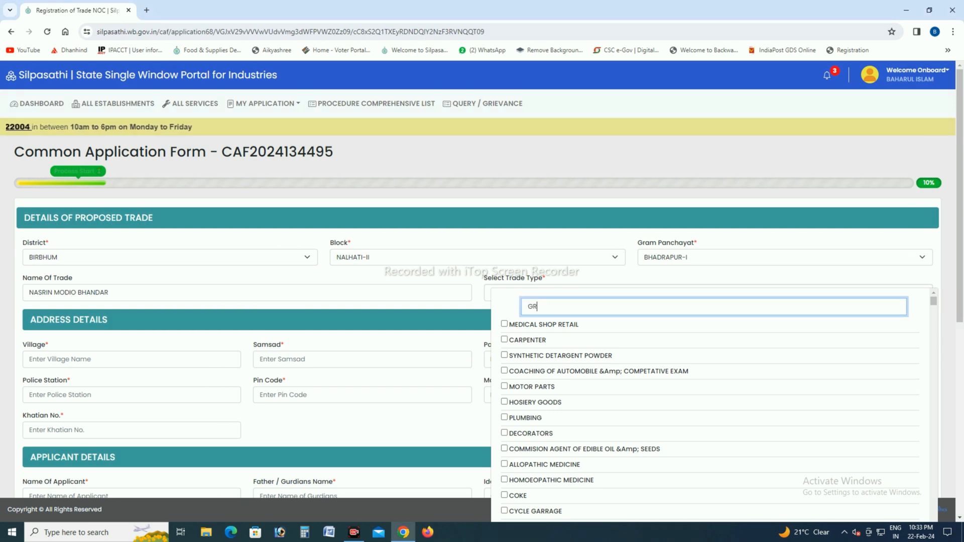
{"action": "type", "text": "O"}
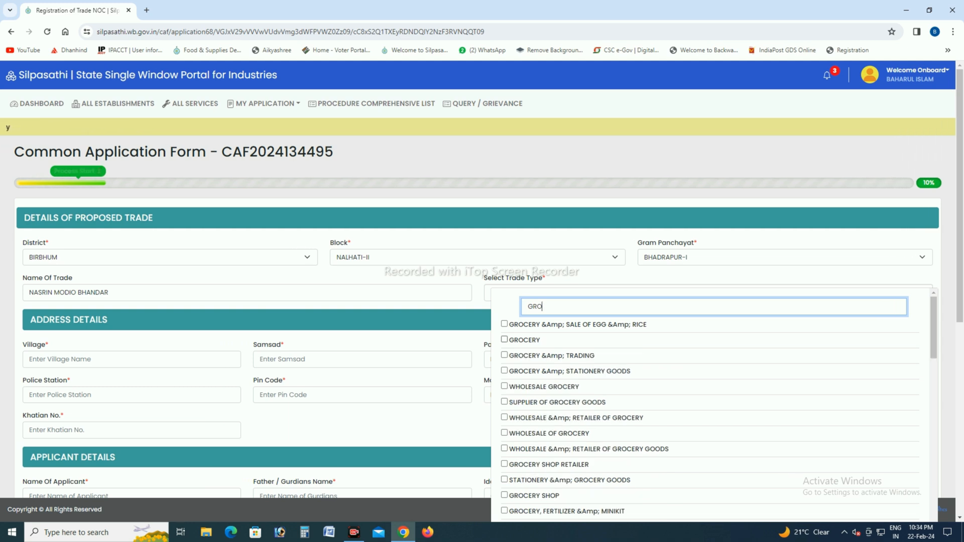
{"action": "left_click", "coordinate": [504, 324]}
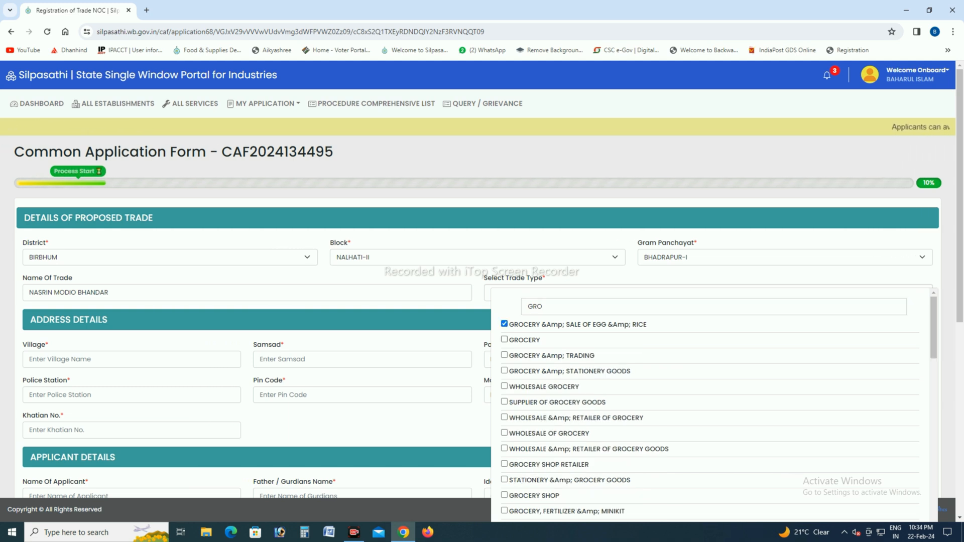
{"action": "left_click", "coordinate": [504, 339]}
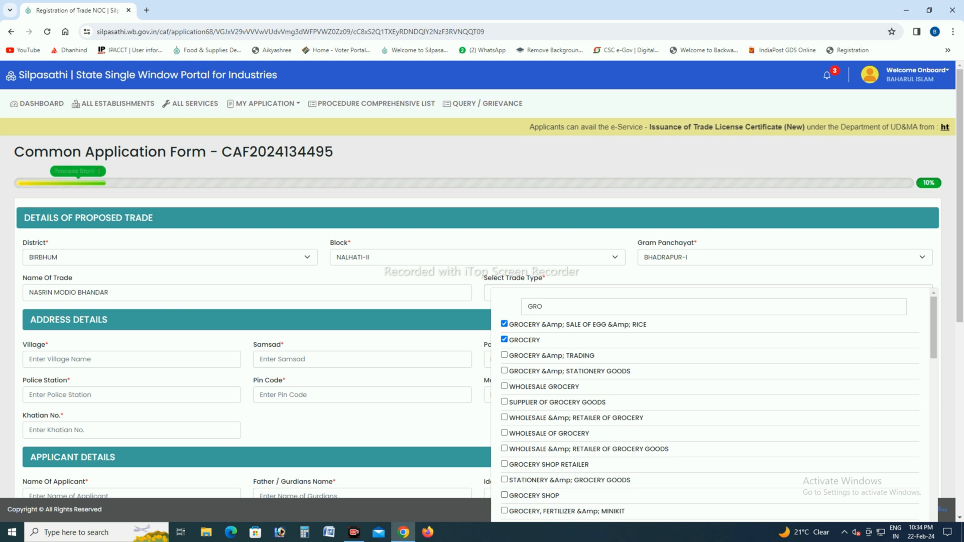
{"action": "left_click", "coordinate": [504, 480]}
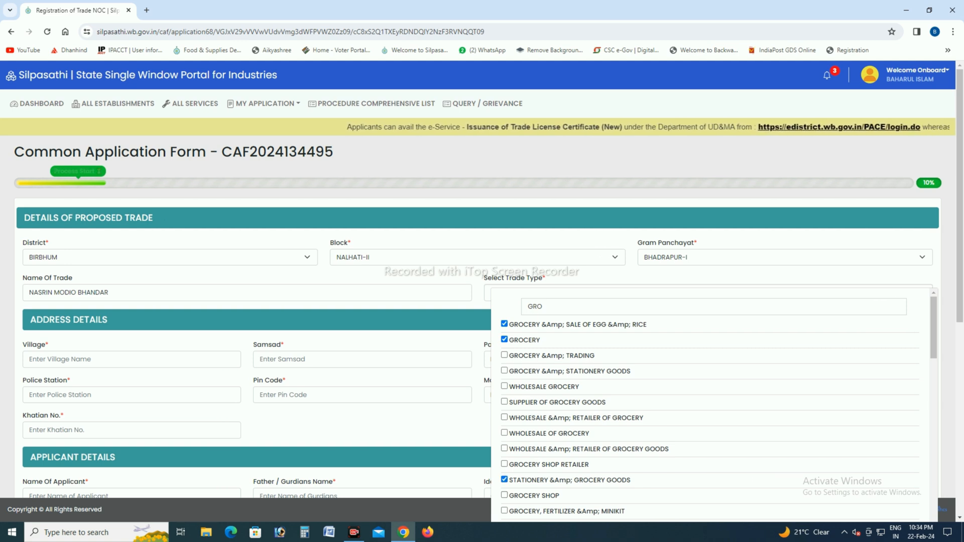
{"action": "key", "text": "Escape"}
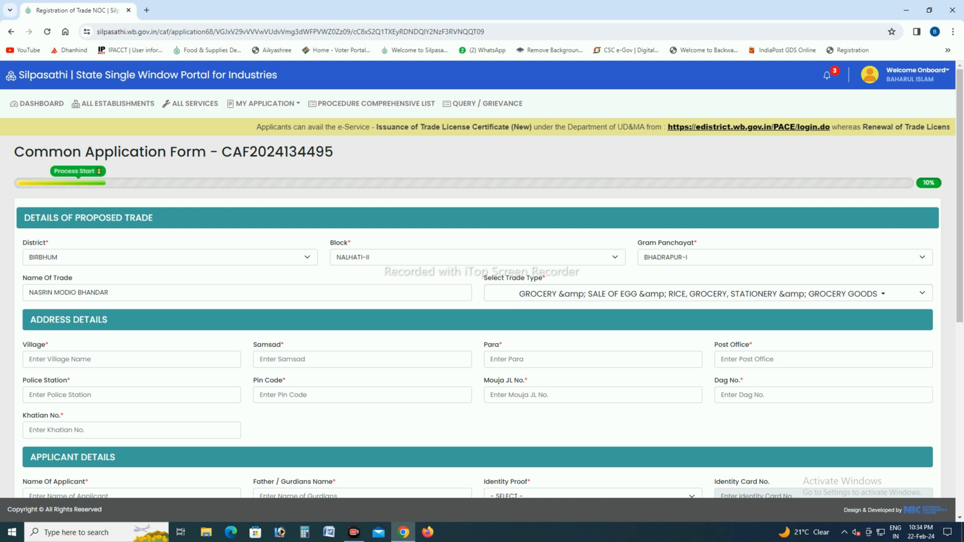
Step: Set the identity proof in the applicant details to AADHAR
{"action": "scroll", "coordinate": [482, 284], "scroll_direction": "down", "scroll_amount": 1}
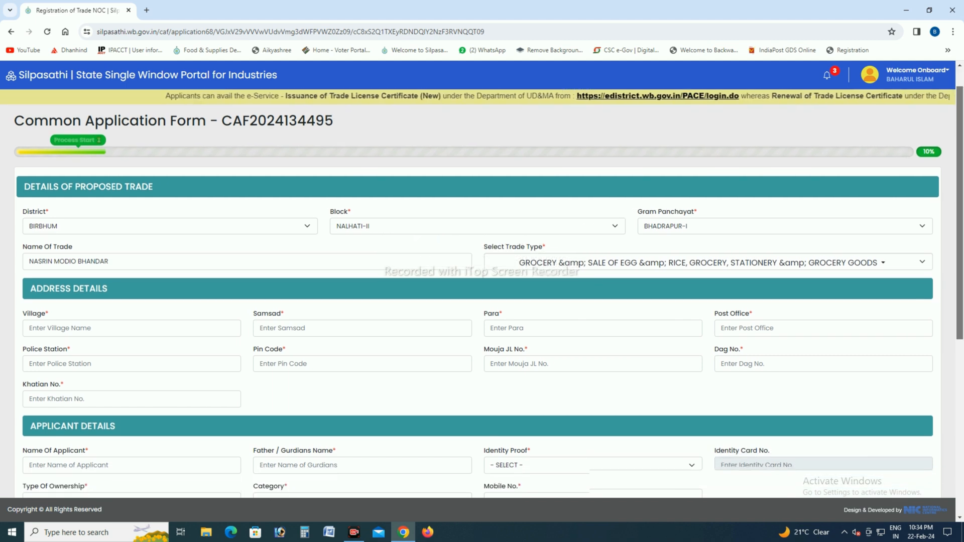
{"action": "scroll", "coordinate": [482, 284], "scroll_direction": "down", "scroll_amount": 1}
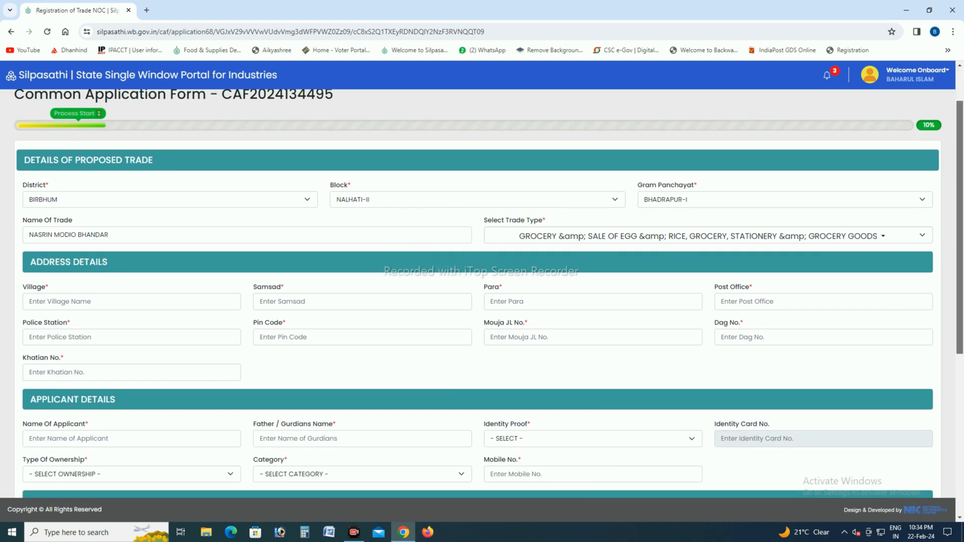
{"action": "scroll", "coordinate": [482, 293], "scroll_direction": "down", "scroll_amount": 2}
{"action": "scroll", "coordinate": [482, 293], "scroll_direction": "down", "scroll_amount": 2}
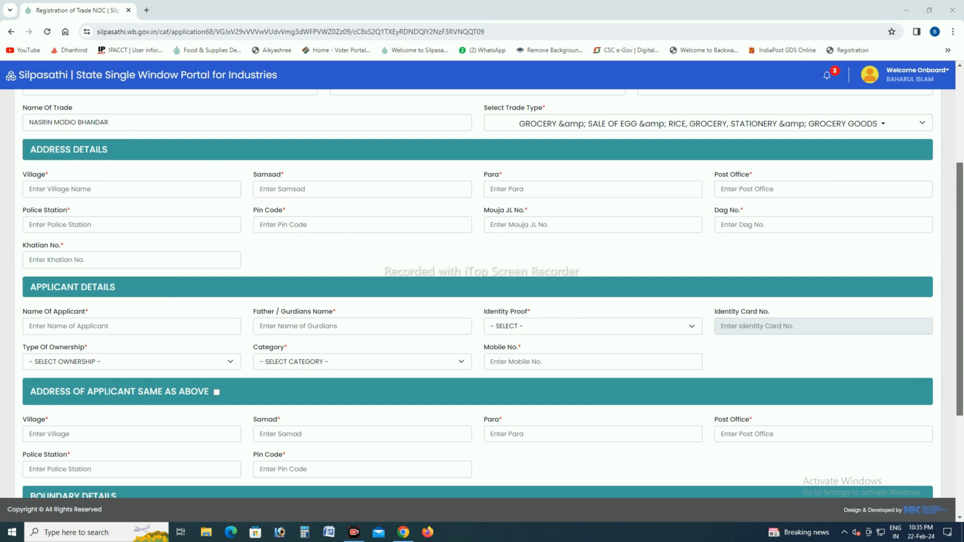
{"action": "left_click", "coordinate": [593, 326]}
{"action": "key", "text": "Down"}
{"action": "key", "text": "Down"}
{"action": "key", "text": "Down"}
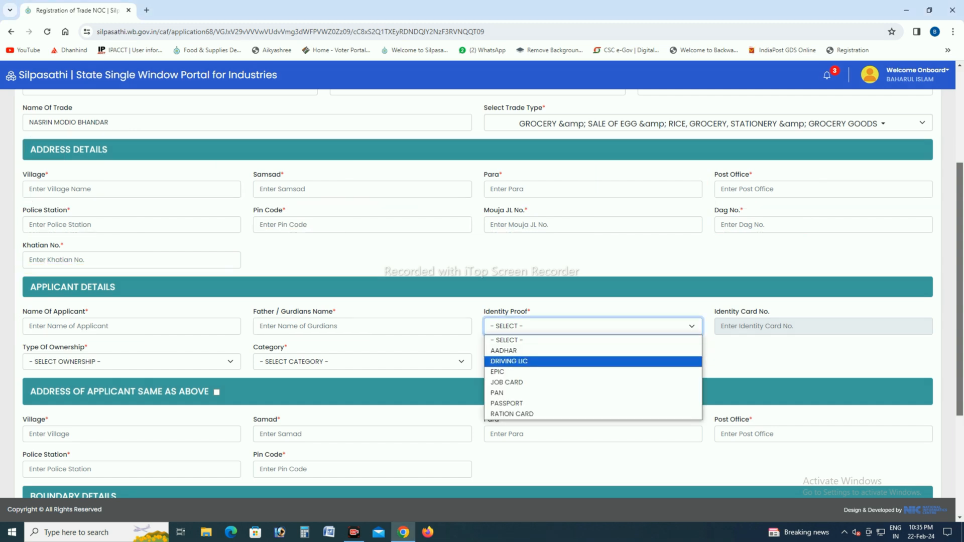
{"action": "key", "text": "Down"}
{"action": "key", "text": "Down"}
{"action": "key", "text": "Down"}
{"action": "key", "text": "Up"}
{"action": "key", "text": "Up"}
{"action": "key", "text": "Up"}
{"action": "key", "text": "Up"}
{"action": "key", "text": "Up"}
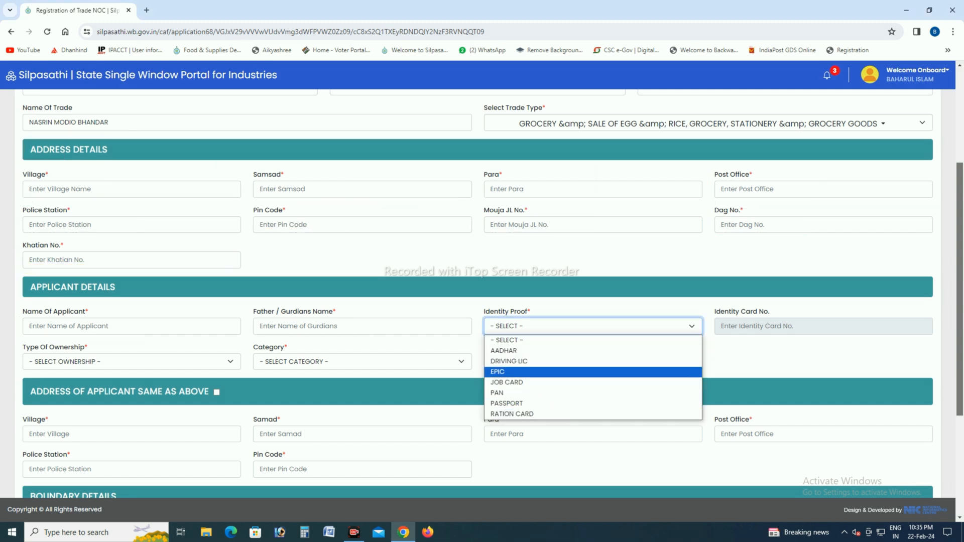
{"action": "key", "text": "Return"}
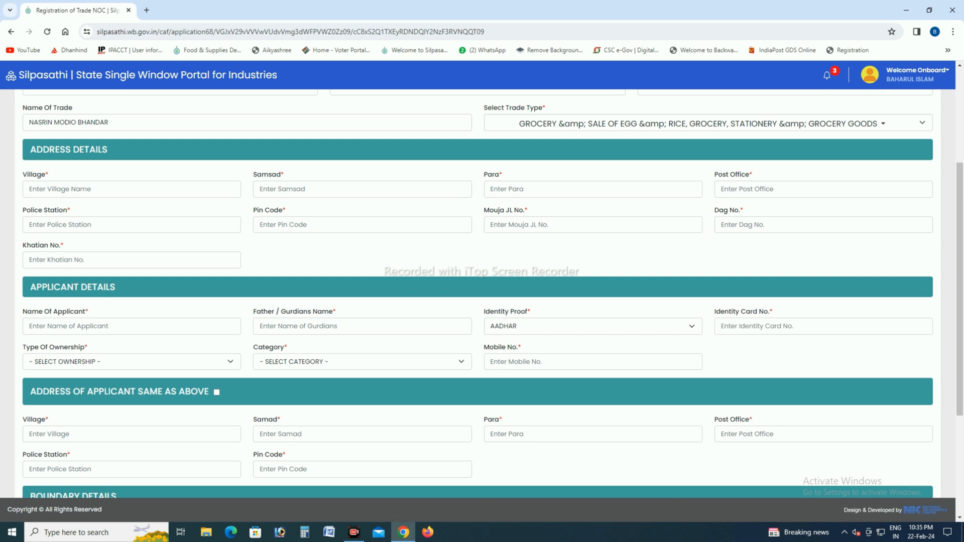
{"action": "key", "text": "Tab"}
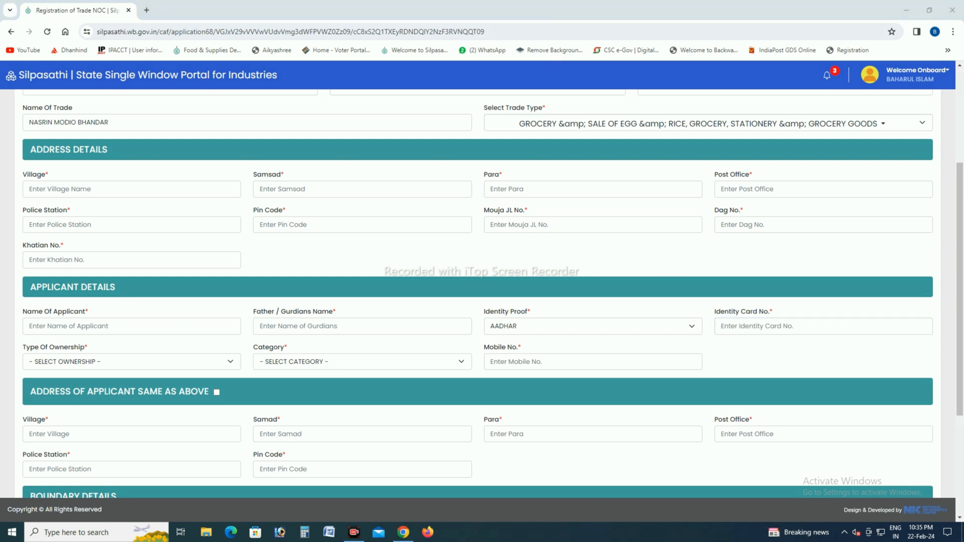
{"action": "left_click_drag", "start_coordinate": [713, 306], "coordinate": [798, 340]}
Step: Set the applicant's type of ownership to PERSONAL
{"action": "left_click", "coordinate": [131, 362]}
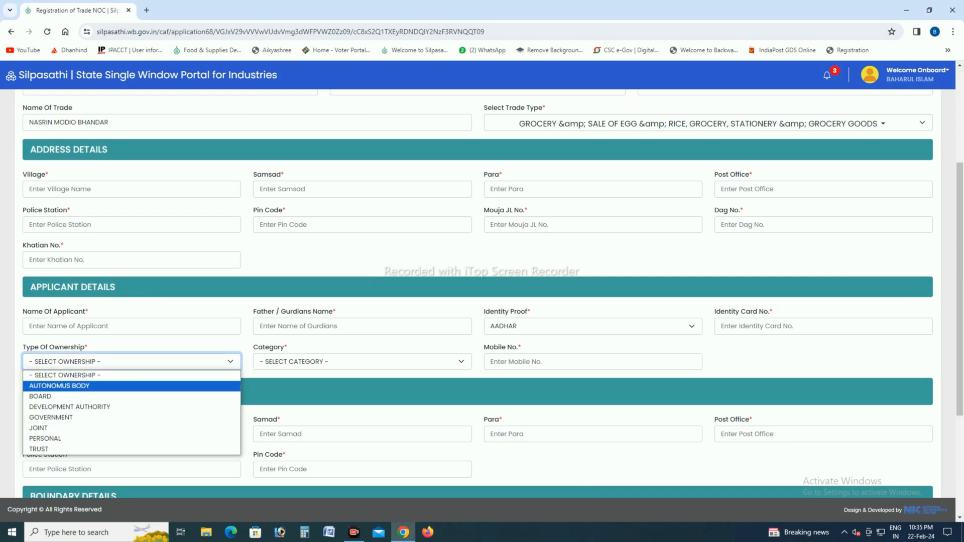
{"action": "key", "text": "Down"}
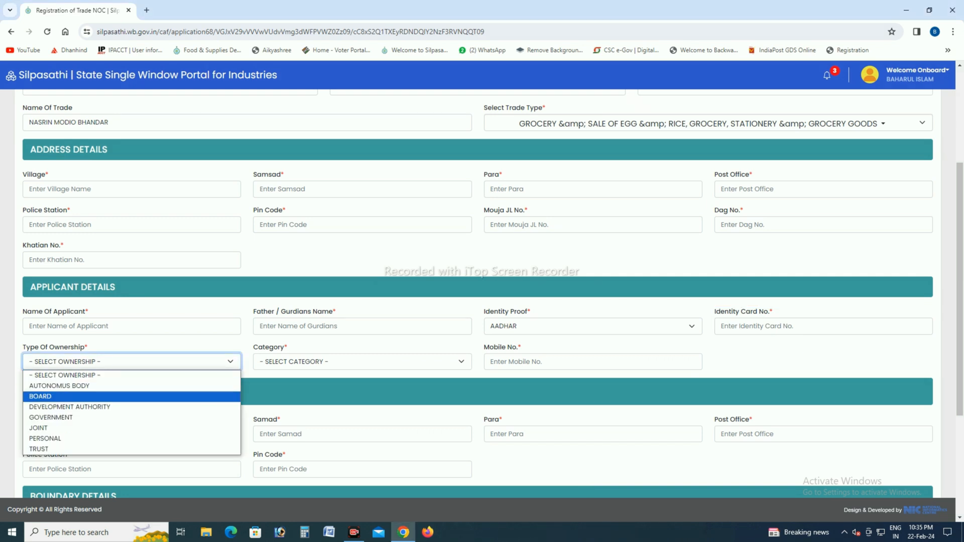
{"action": "key", "text": "Down"}
{"action": "key", "text": "Down"}
{"action": "key", "text": "Down"}
{"action": "key", "text": "Down"}
{"action": "key", "text": "Down"}
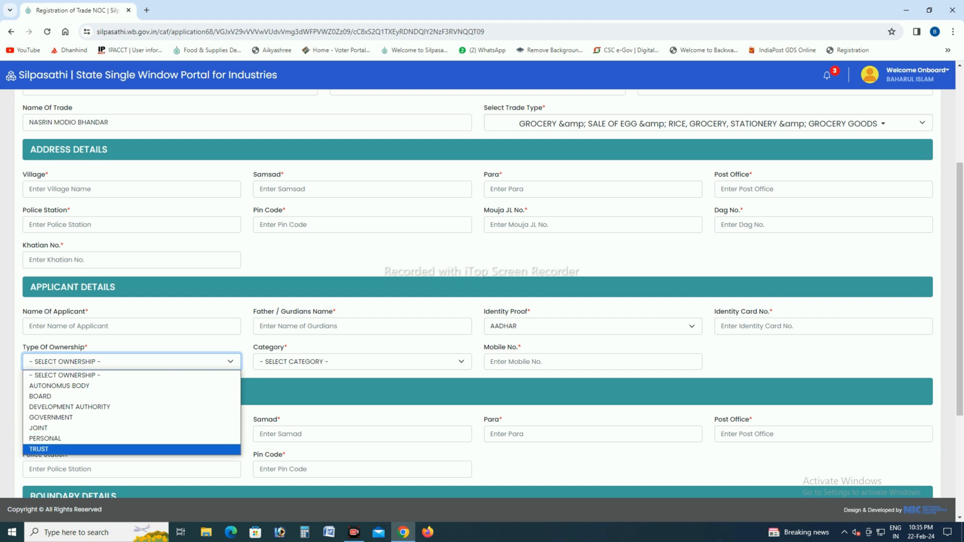
{"action": "key", "text": "Up"}
{"action": "key", "text": "Return"}
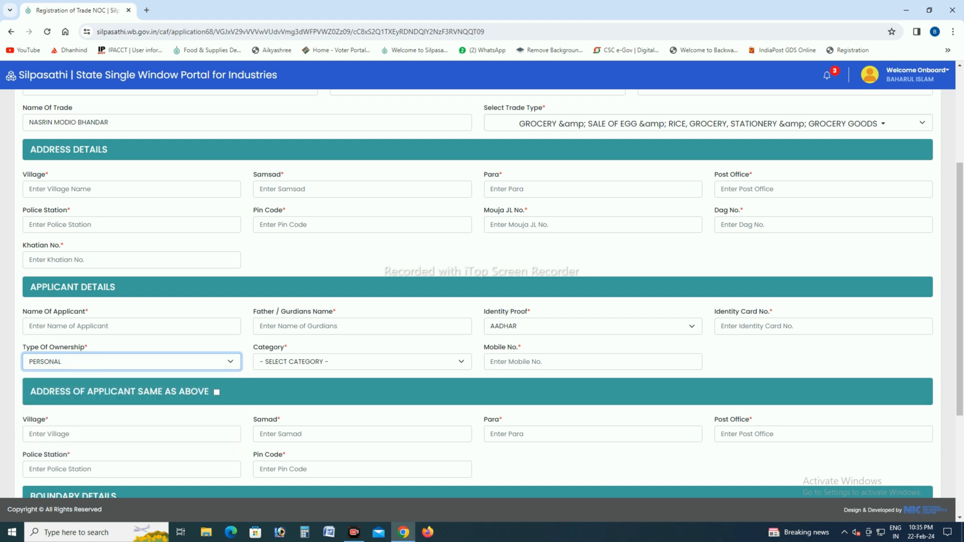
Step: Set the applicant's category to GP CITIZEN
{"action": "left_click", "coordinate": [363, 362]}
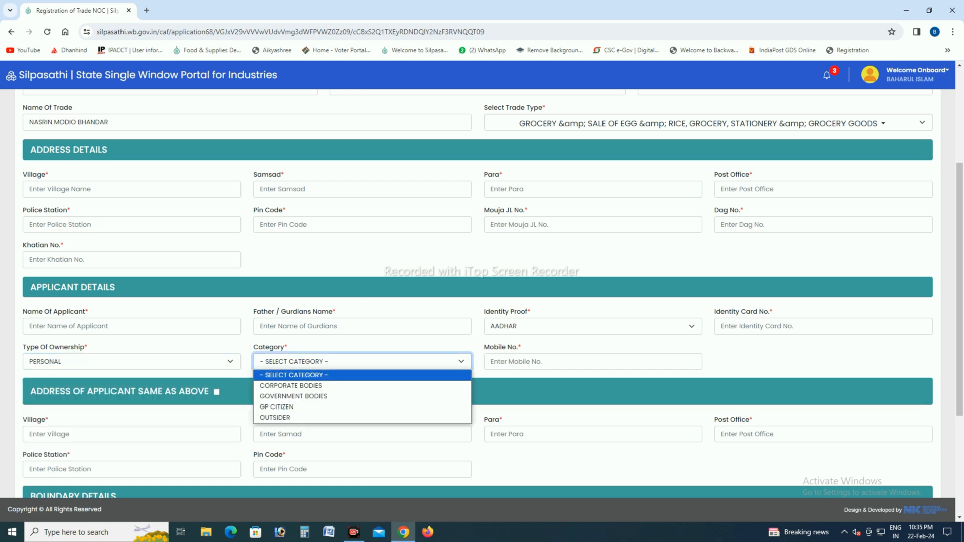
{"action": "key", "text": "Down"}
{"action": "key", "text": "Down"}
{"action": "key", "text": "Down"}
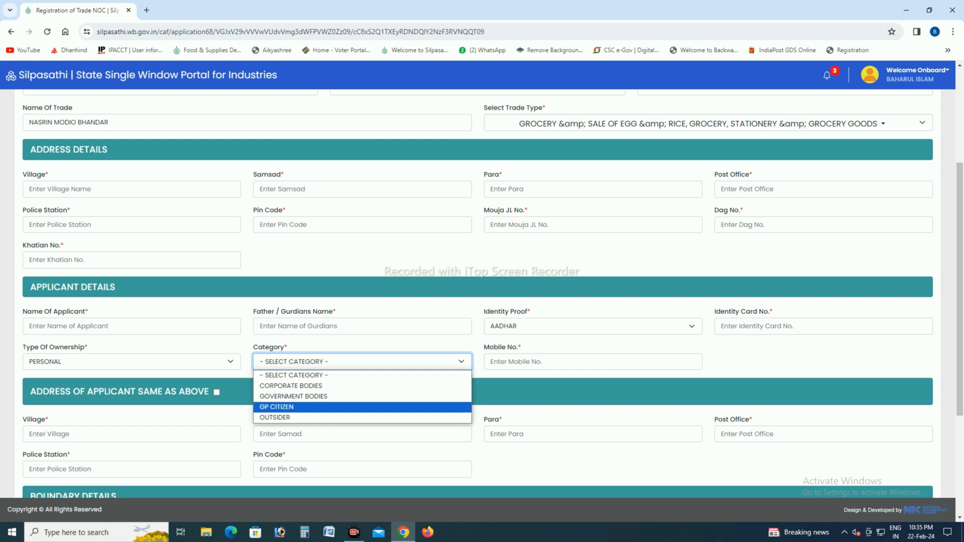
{"action": "key", "text": "Down"}
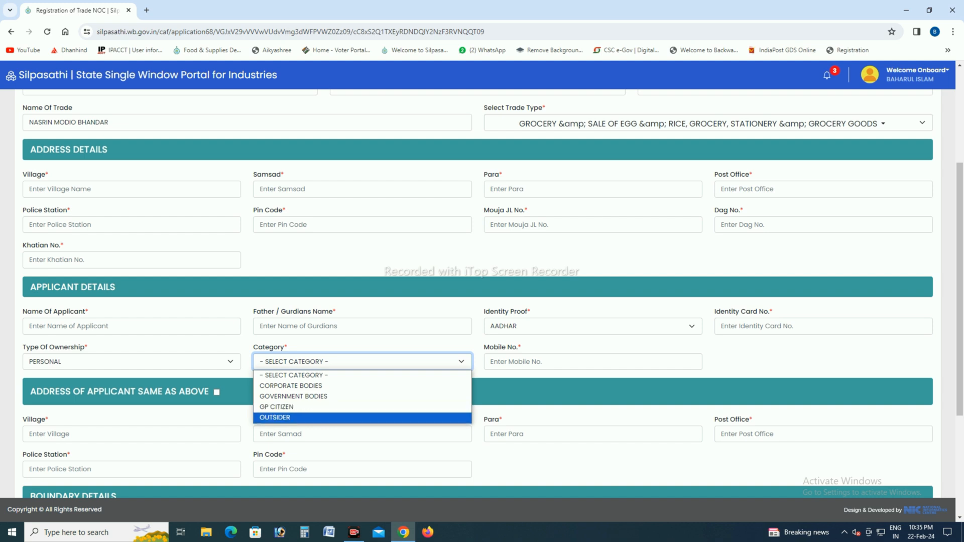
{"action": "key", "text": "Up"}
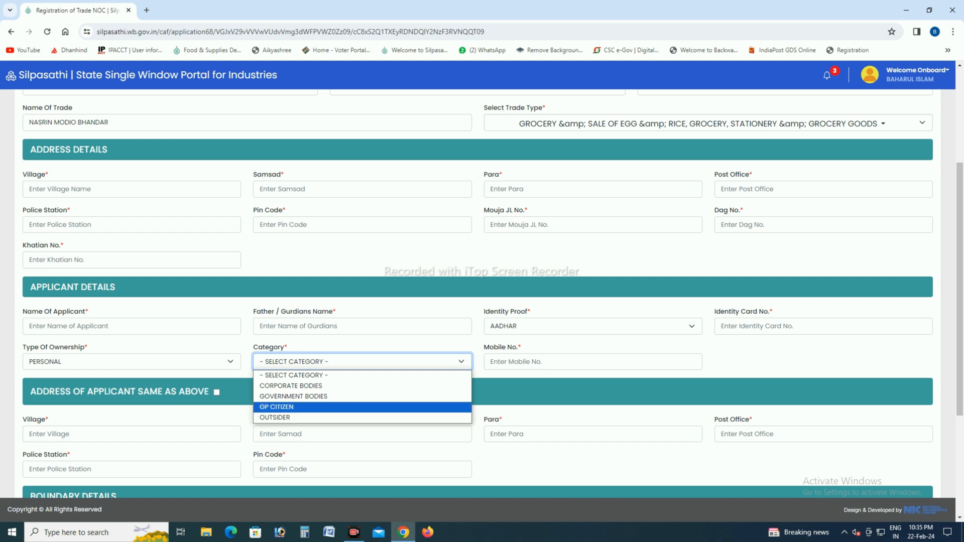
{"action": "key", "text": "Return"}
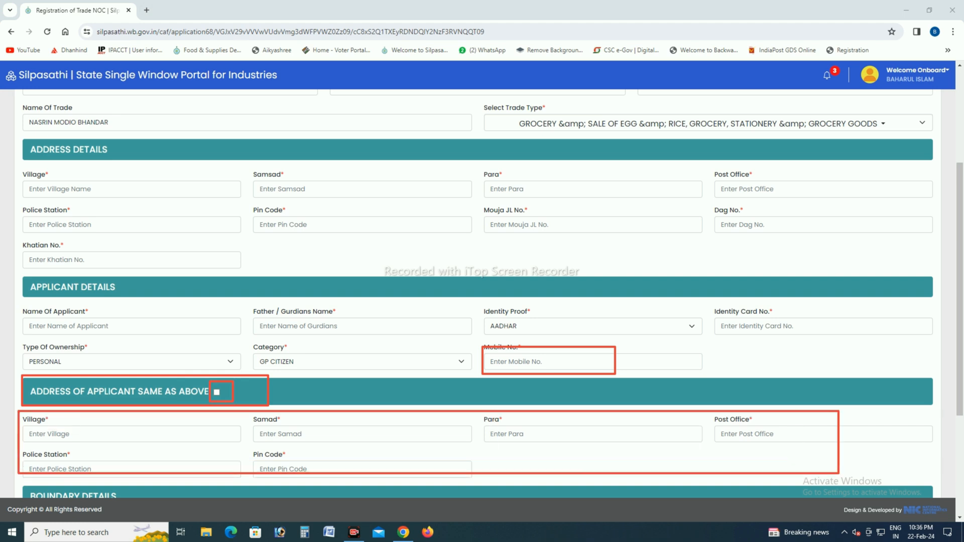
Step: Set the category of fees in the organization details to Not Paying Professional Tax
{"action": "scroll", "coordinate": [478, 294], "scroll_direction": "down", "scroll_amount": 4}
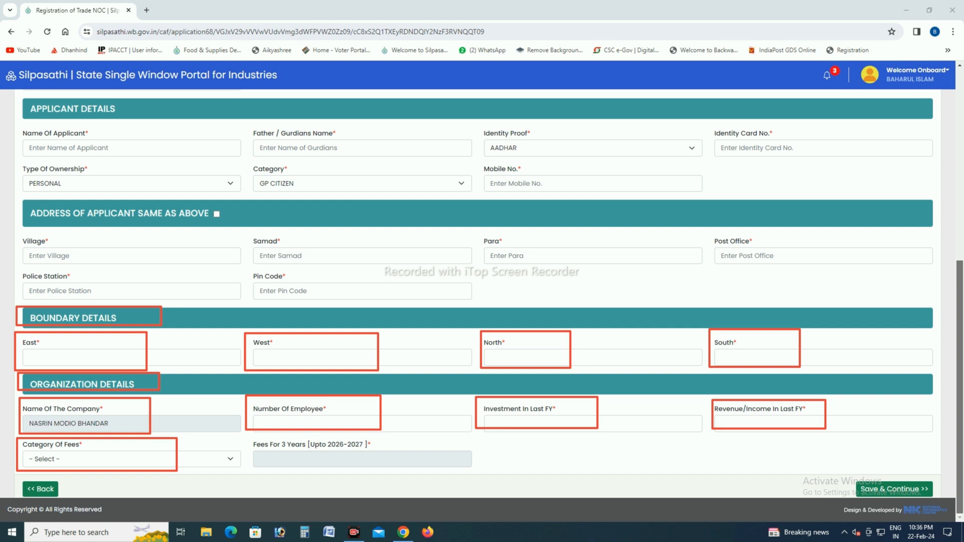
{"action": "left_click", "coordinate": [132, 459]}
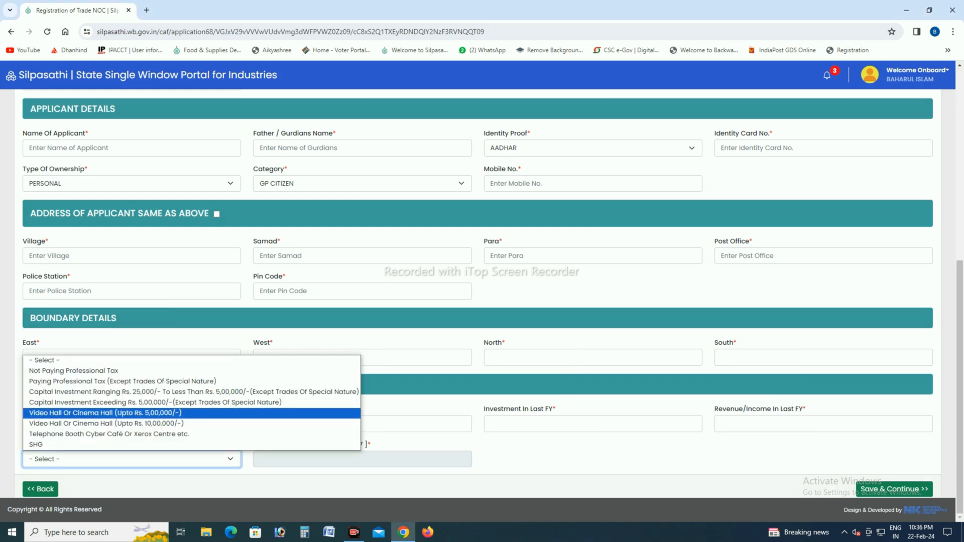
{"action": "key", "text": "Up"}
{"action": "key", "text": "Up"}
{"action": "key", "text": "Up"}
{"action": "key", "text": "Up"}
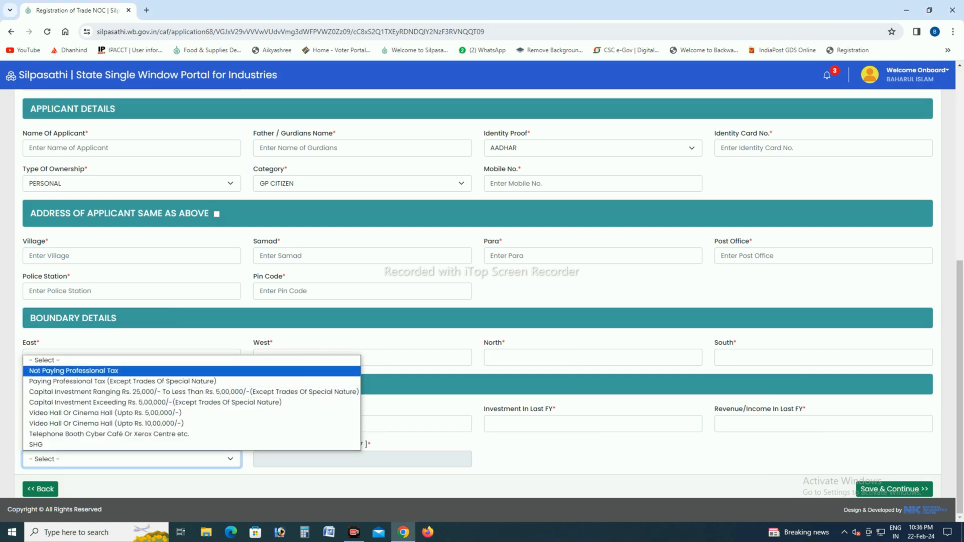
{"action": "key", "text": "Return"}
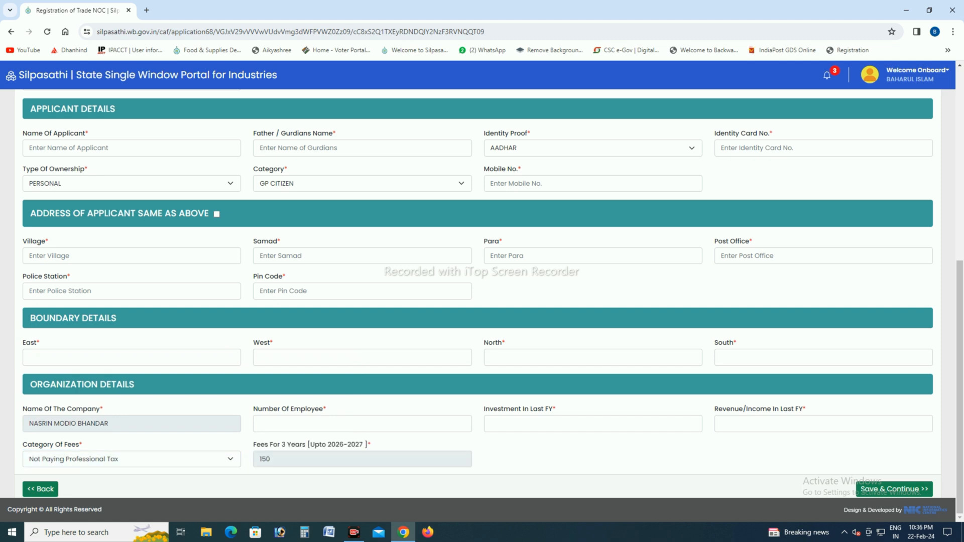
Step: Try the fee categories Paying Professional Tax and Telephone Booth Cyber Café Or Xerox Centre etc., and return to Not Paying Professional Tax
{"action": "left_click", "coordinate": [131, 459]}
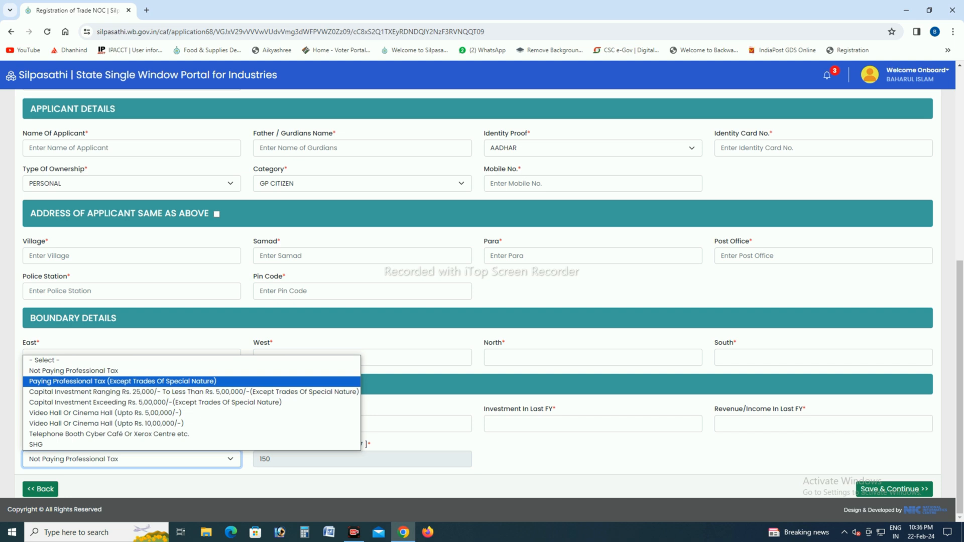
{"action": "left_click", "coordinate": [150, 382]}
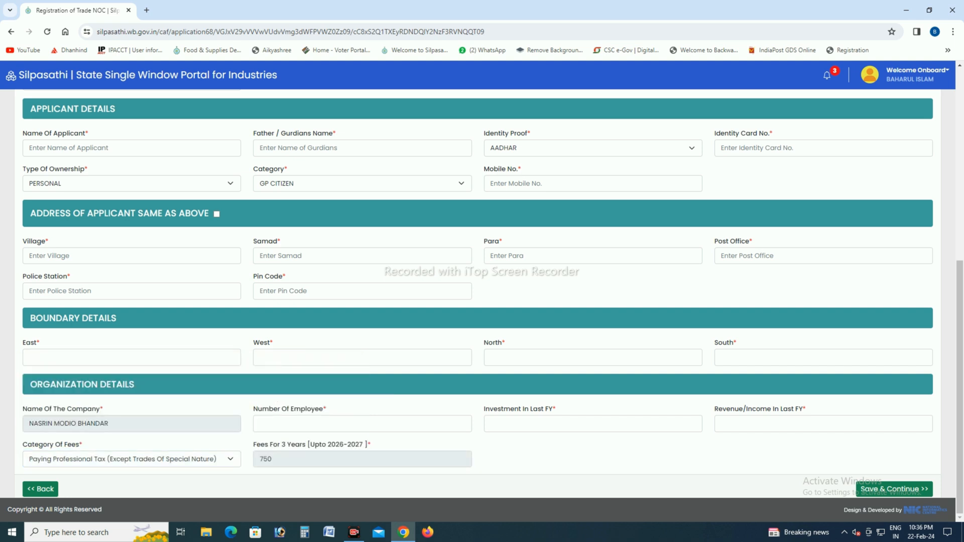
{"action": "left_click", "coordinate": [151, 459]}
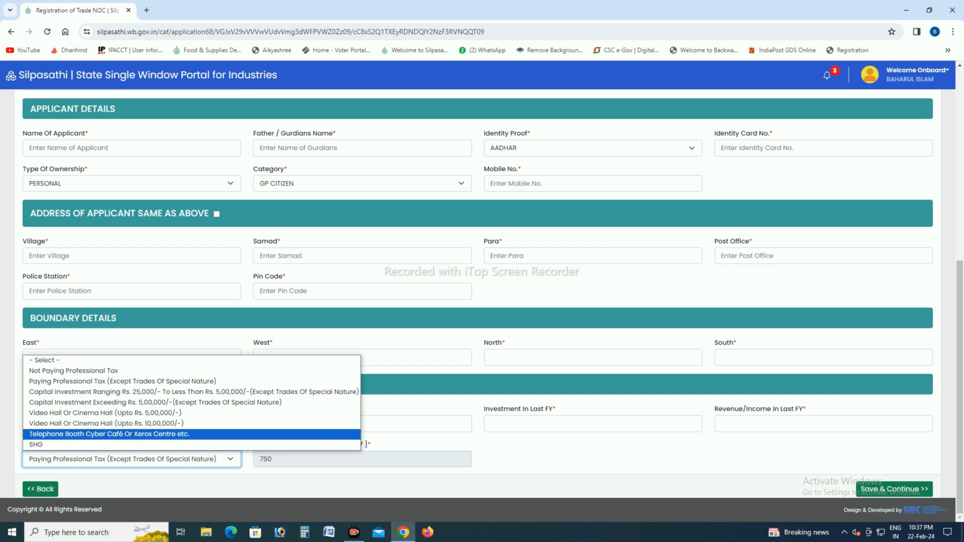
{"action": "left_click", "coordinate": [150, 435]}
{"action": "left_click", "coordinate": [151, 459]}
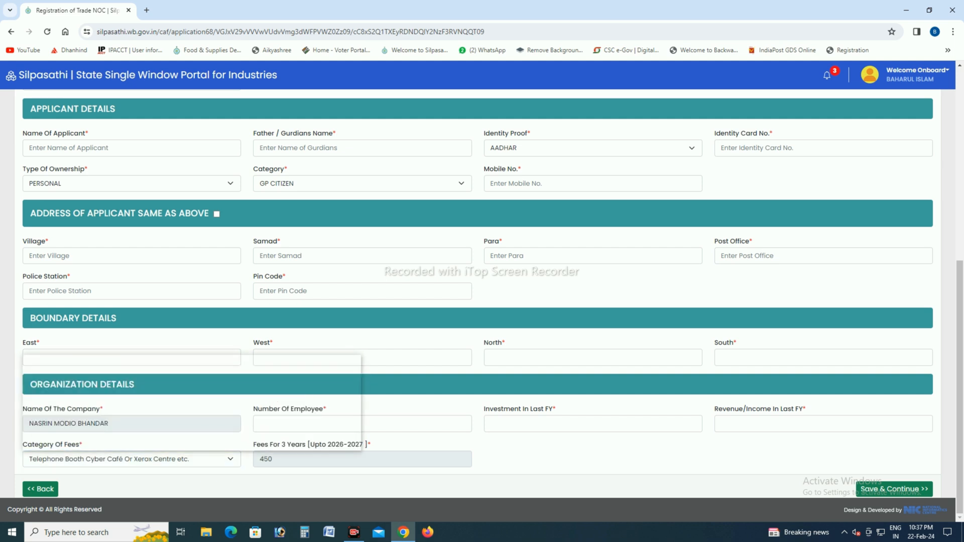
{"action": "left_click", "coordinate": [100, 370]}
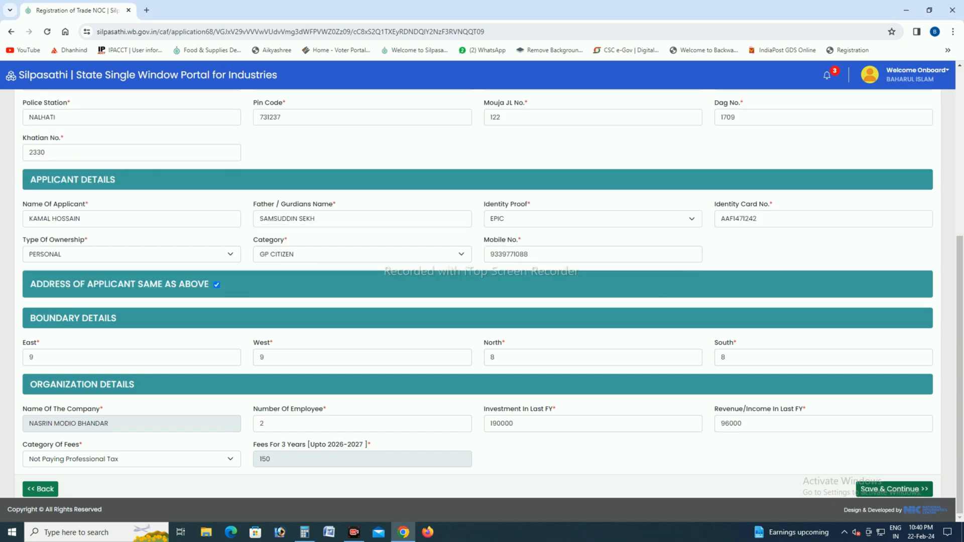
Step: Save the application form details and choose VOTER.pdf from the applicant's Desktop folder as the ID proof, checking its file properties
{"action": "left_click", "coordinate": [894, 489]}
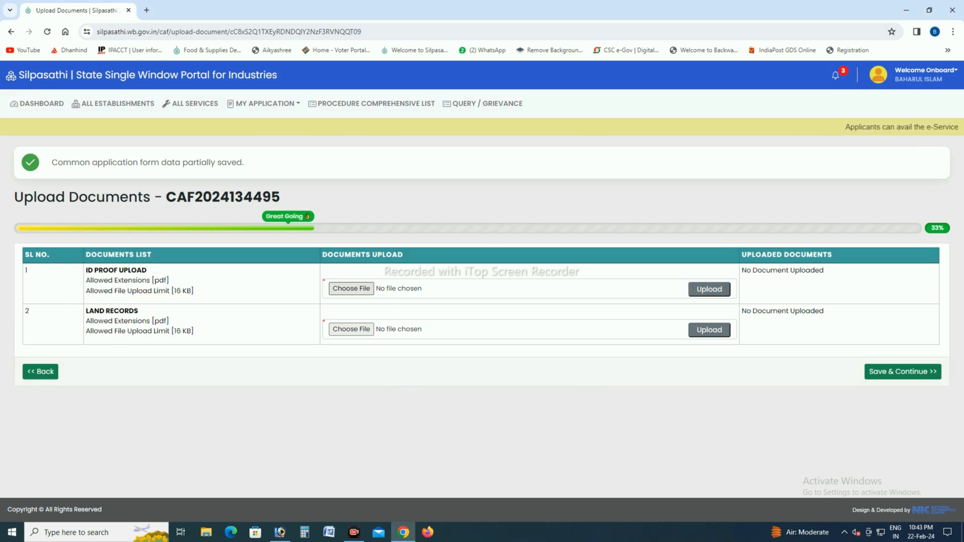
{"action": "left_click", "coordinate": [351, 288]}
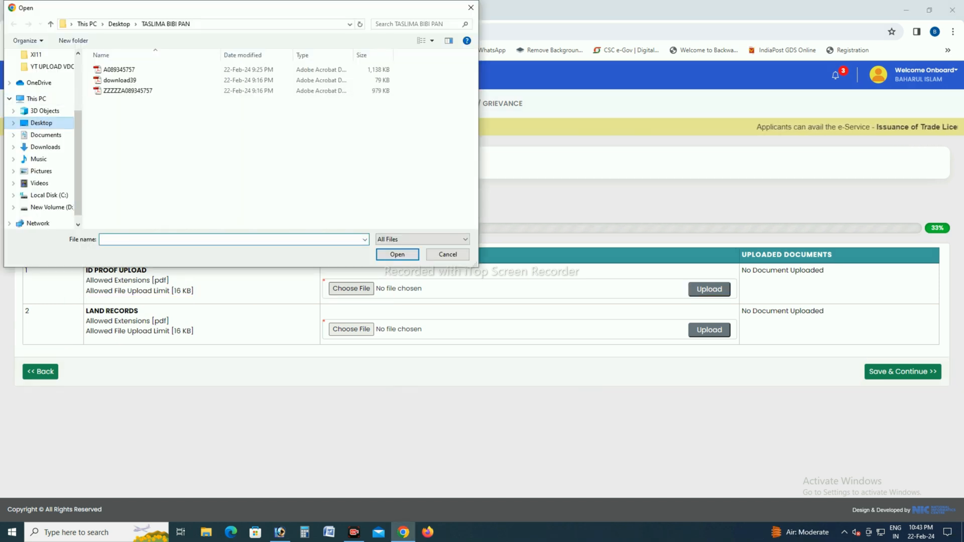
{"action": "left_click", "coordinate": [41, 123]}
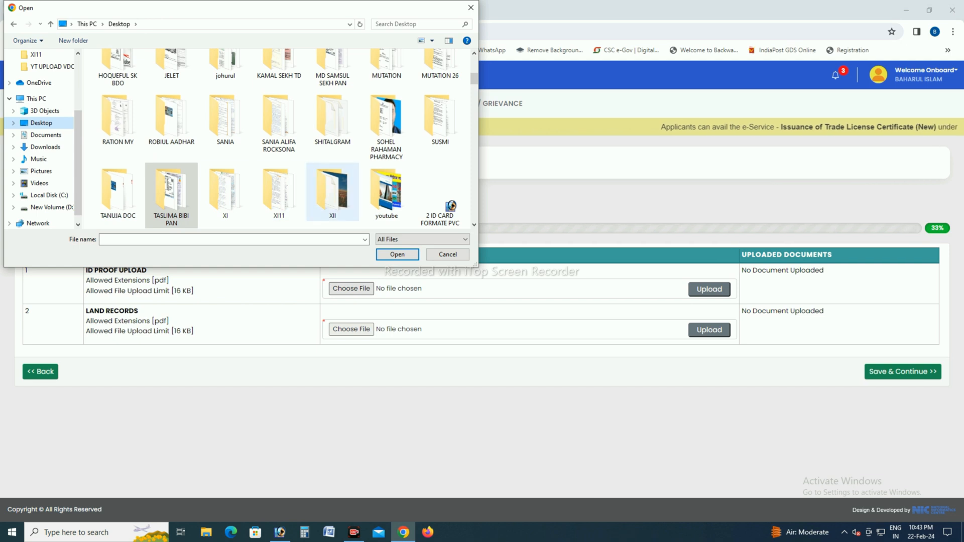
{"action": "double_click", "coordinate": [279, 63]}
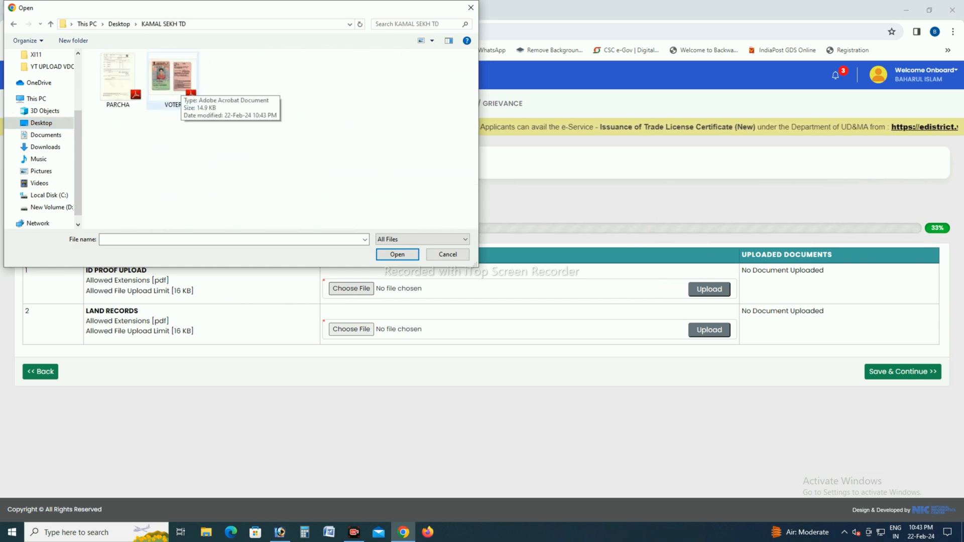
{"action": "left_click", "coordinate": [176, 92]}
{"action": "right_click", "coordinate": [174, 91]}
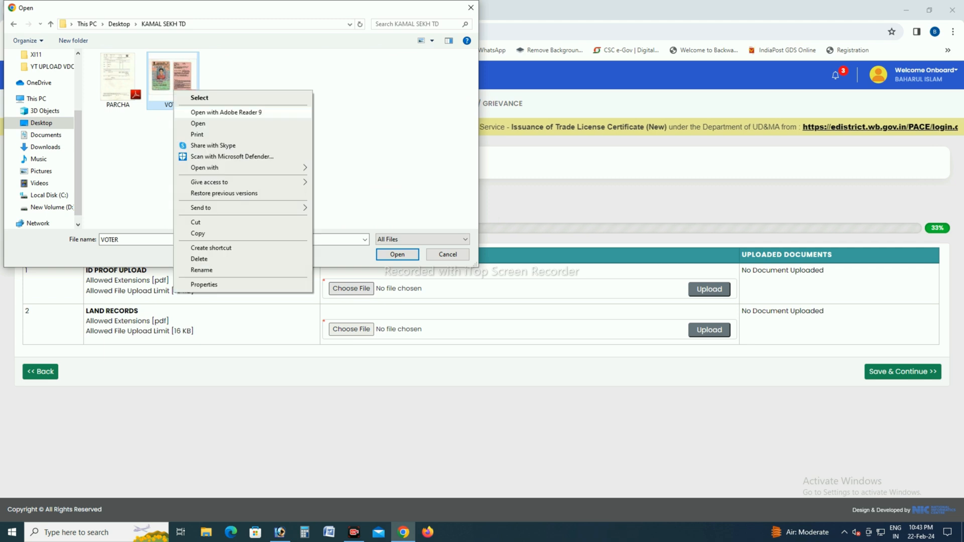
{"action": "left_click", "coordinate": [204, 284]}
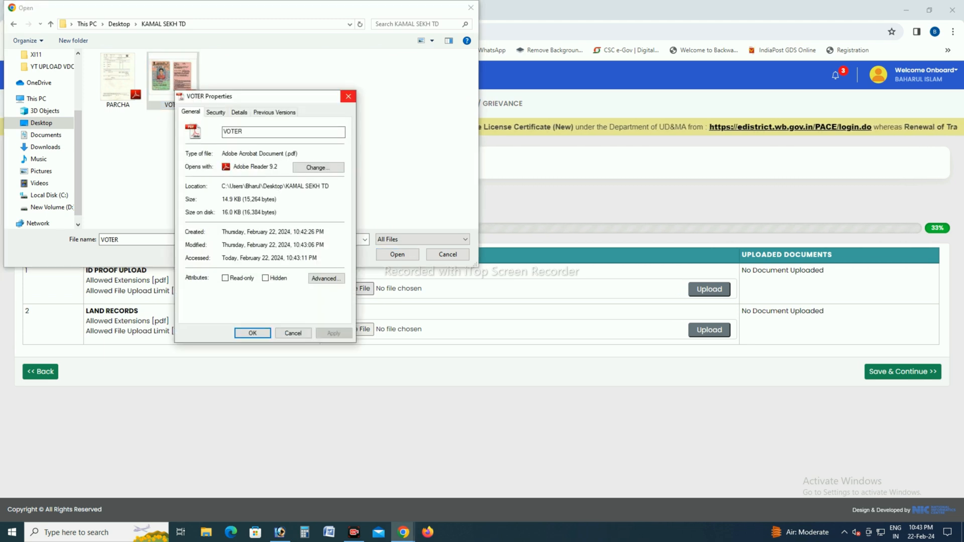
{"action": "left_click", "coordinate": [348, 93]}
{"action": "key", "text": "Return"}
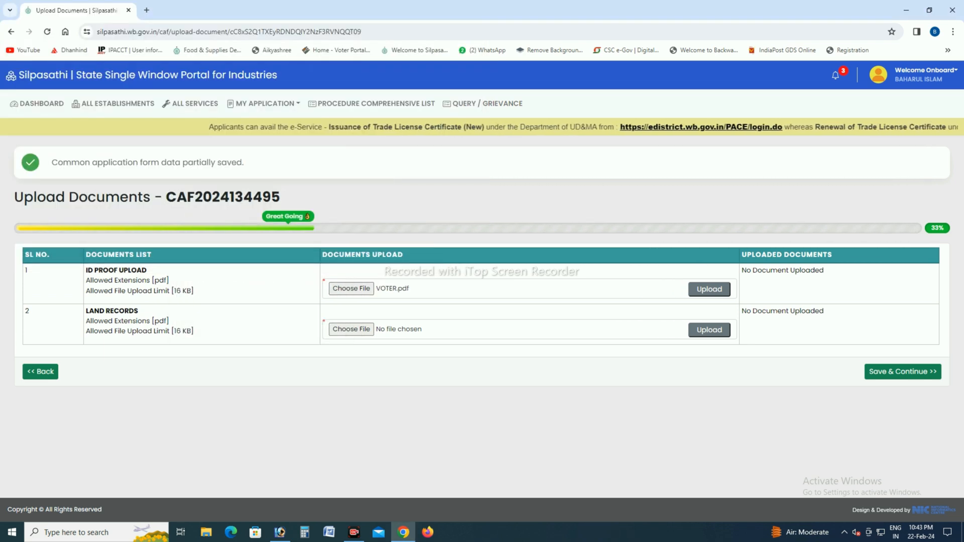
Step: Choose PARCHA.pdf as the land records file after checking its file properties
{"action": "left_click", "coordinate": [351, 329]}
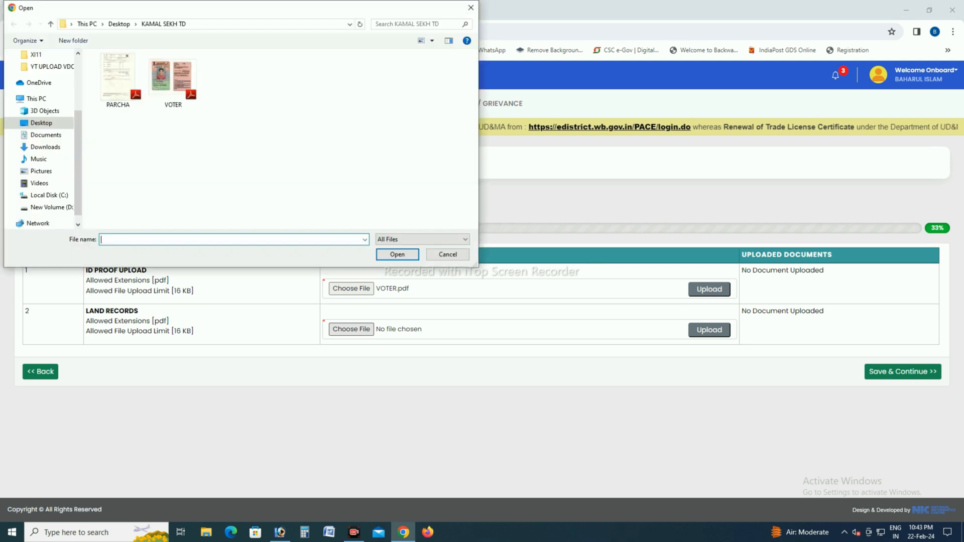
{"action": "left_click", "coordinate": [117, 80]}
{"action": "right_click", "coordinate": [113, 85]}
{"action": "left_click", "coordinate": [143, 269]}
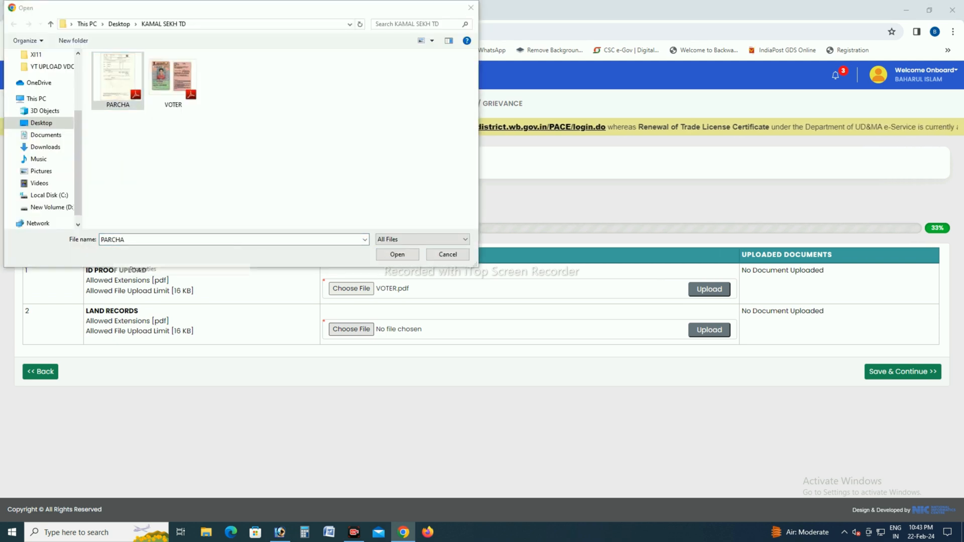
{"action": "left_click", "coordinate": [286, 91]}
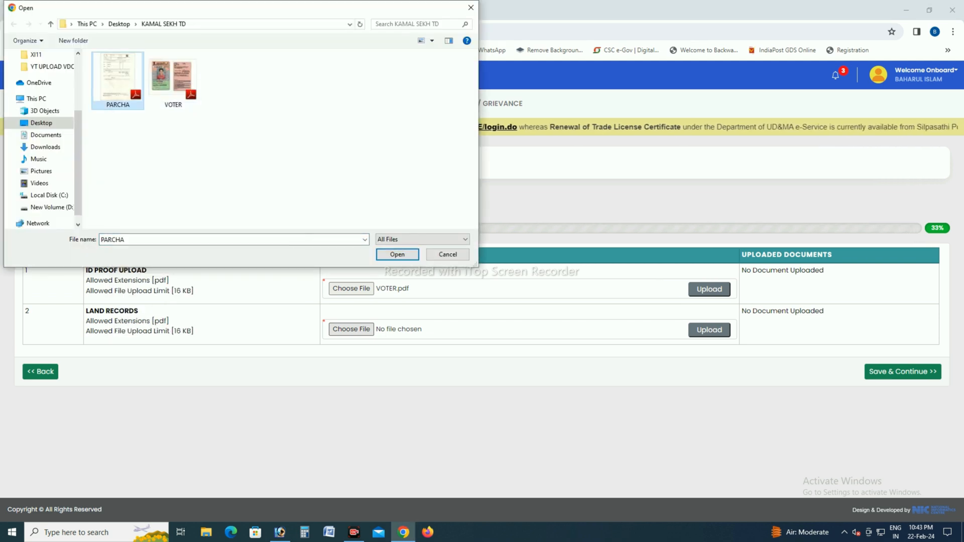
{"action": "key", "text": "Return"}
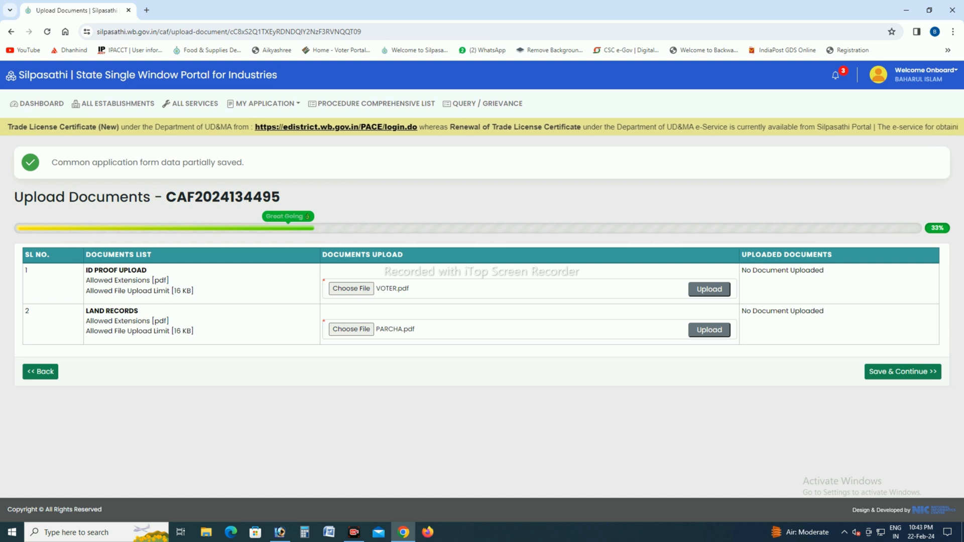
Step: Upload the chosen ID proof and land records files, and save them to continue to the application preview
{"action": "left_click", "coordinate": [709, 289]}
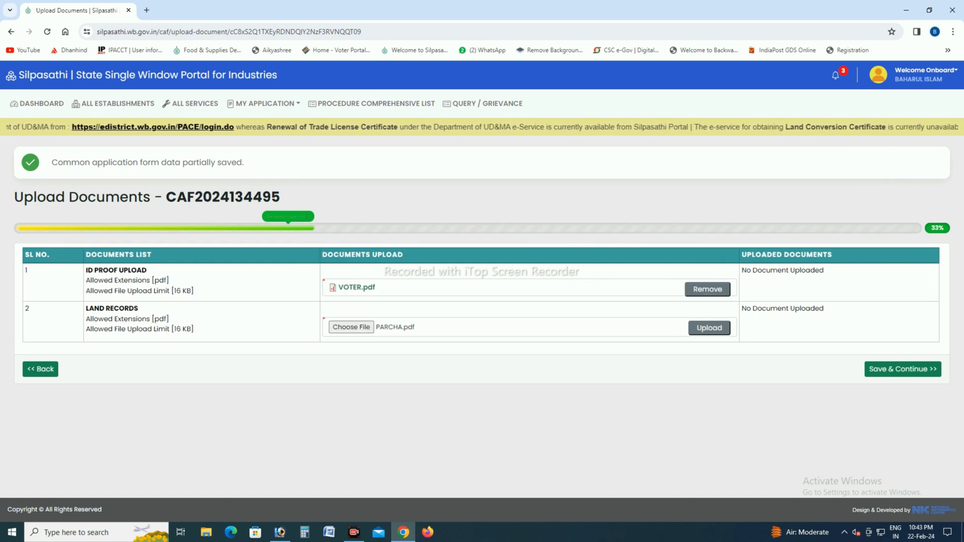
{"action": "left_click", "coordinate": [709, 328]}
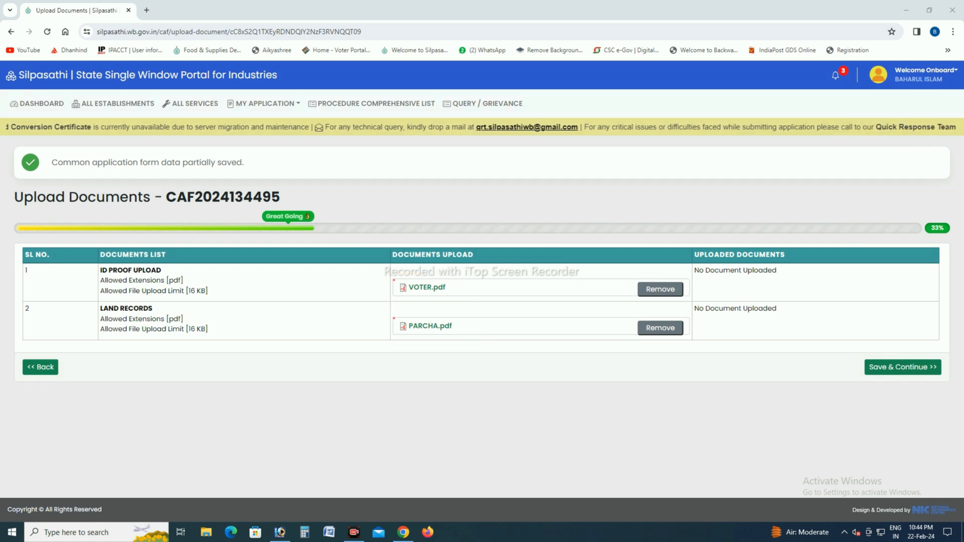
{"action": "left_click", "coordinate": [903, 367]}
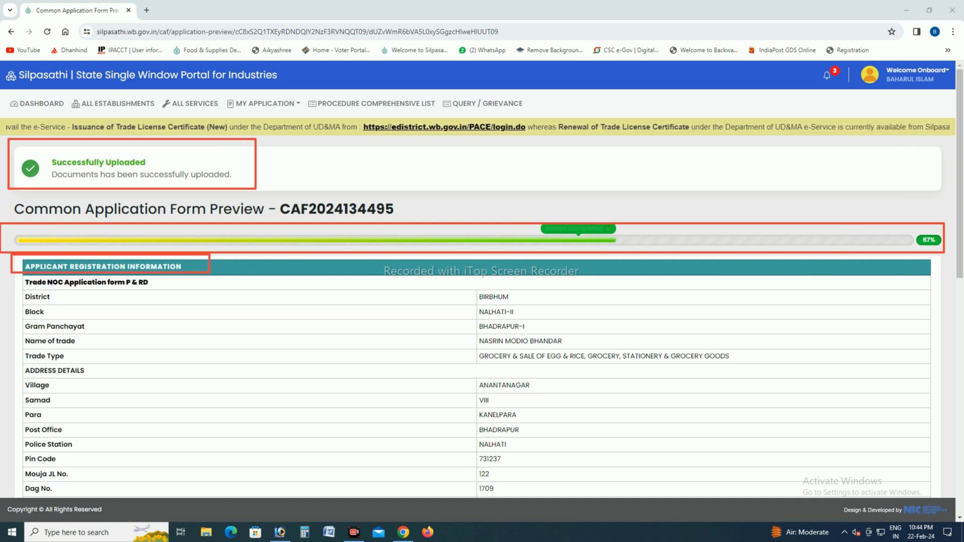
Step: Review the Common Application Form preview, accept the declaration that the particulars are true, and submit the application
{"action": "scroll", "coordinate": [482, 294], "scroll_direction": "down", "scroll_amount": 3}
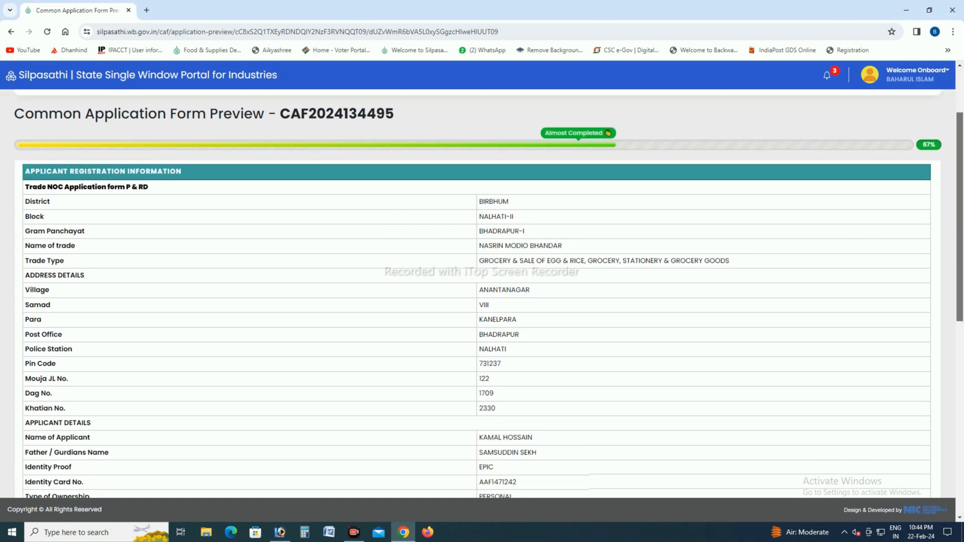
{"action": "scroll", "coordinate": [483, 294], "scroll_direction": "down", "scroll_amount": 3}
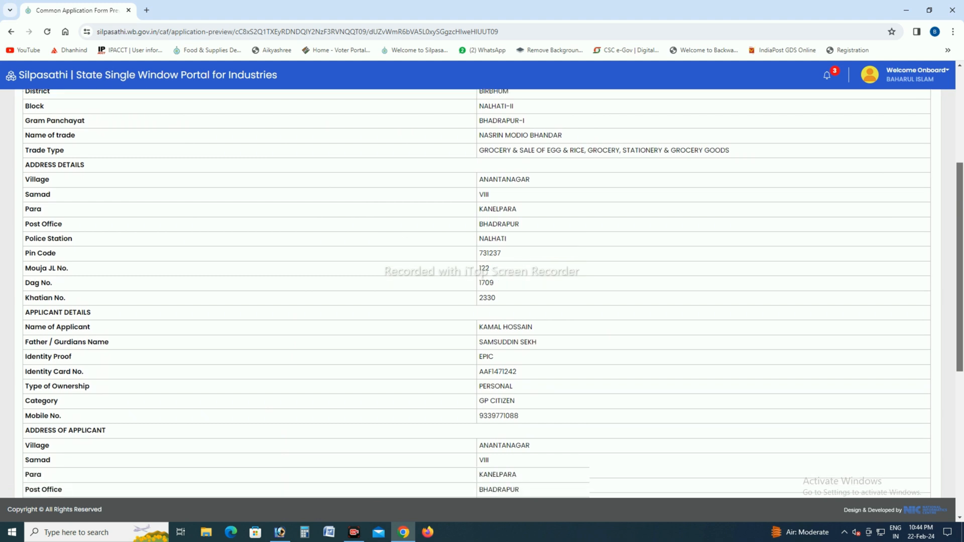
{"action": "scroll", "coordinate": [482, 293], "scroll_direction": "down", "scroll_amount": 3}
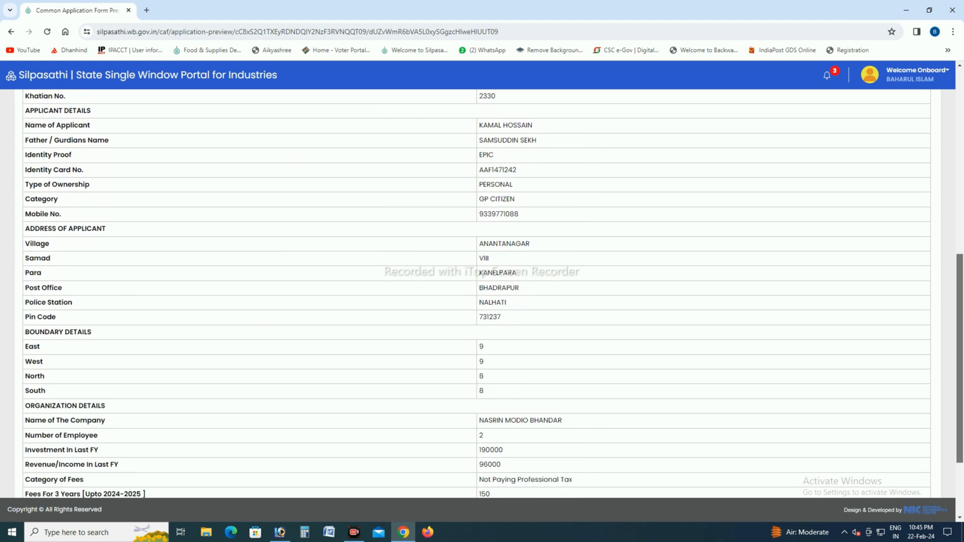
{"action": "scroll", "coordinate": [482, 293], "scroll_direction": "down", "scroll_amount": 2}
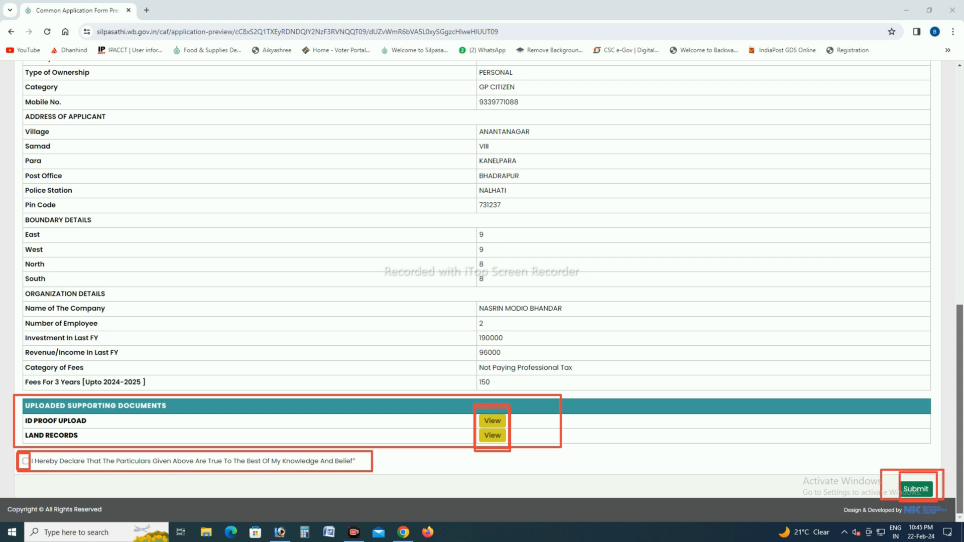
{"action": "left_click", "coordinate": [26, 461]}
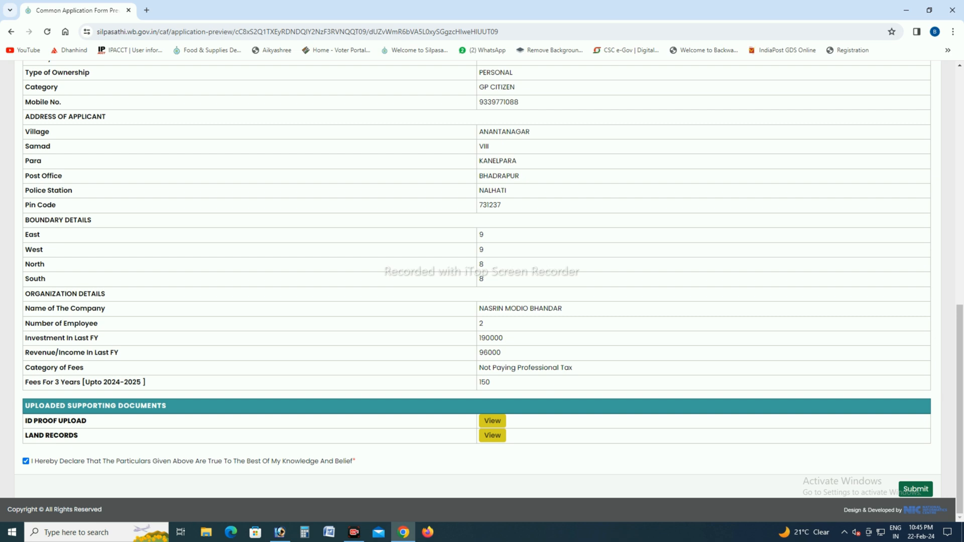
{"action": "left_click", "coordinate": [916, 489]}
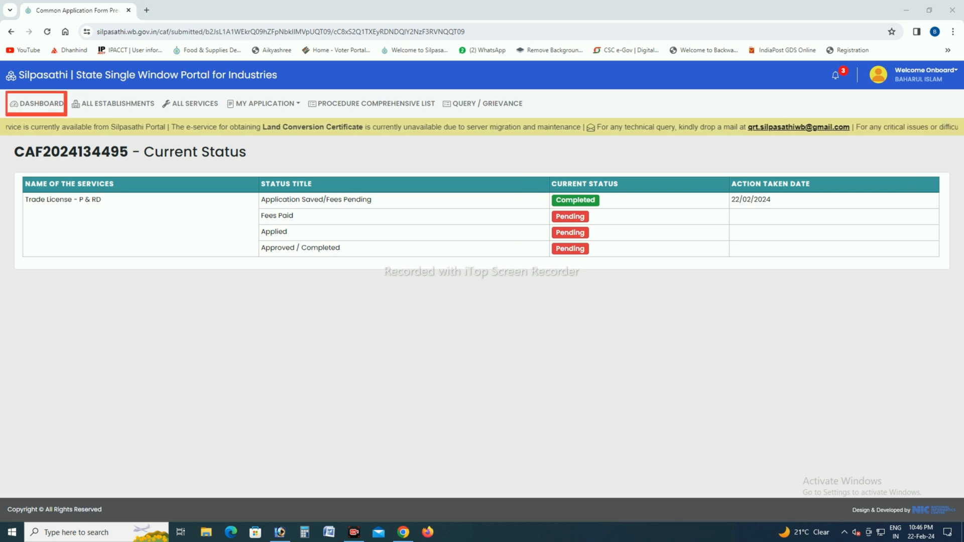
Step: Open the fee payment for the new Trade License - P & RD application from the dashboard and confirm the payment
{"action": "left_click", "coordinate": [38, 104]}
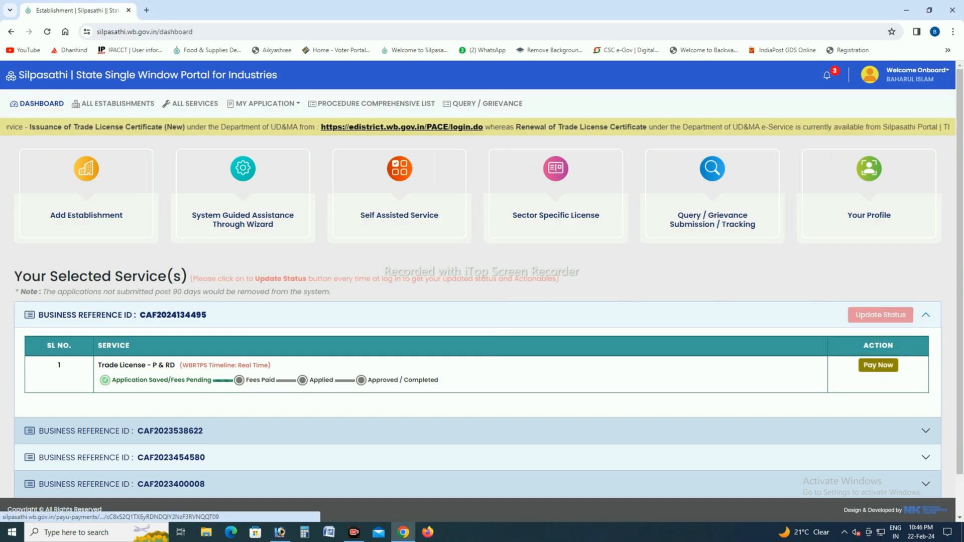
{"action": "left_click", "coordinate": [878, 365]}
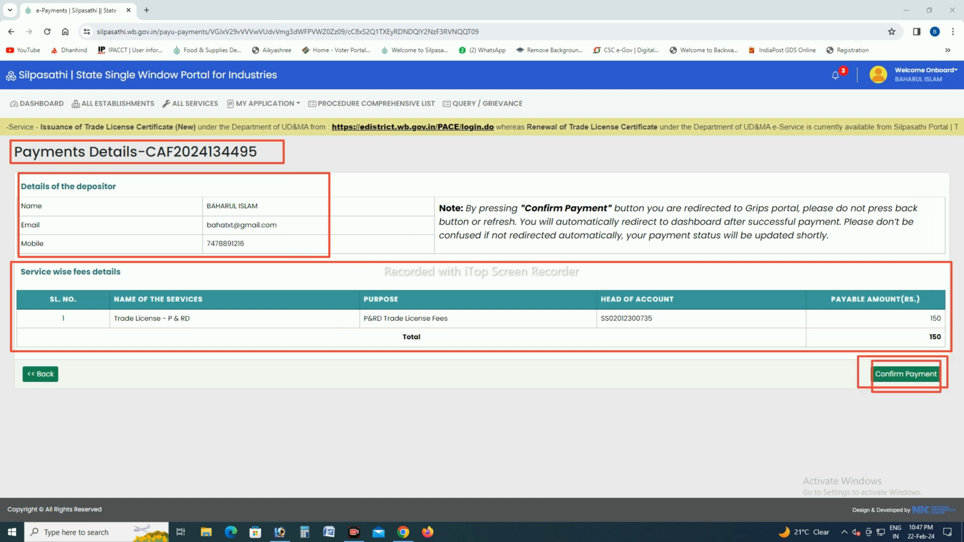
{"action": "left_click", "coordinate": [906, 375]}
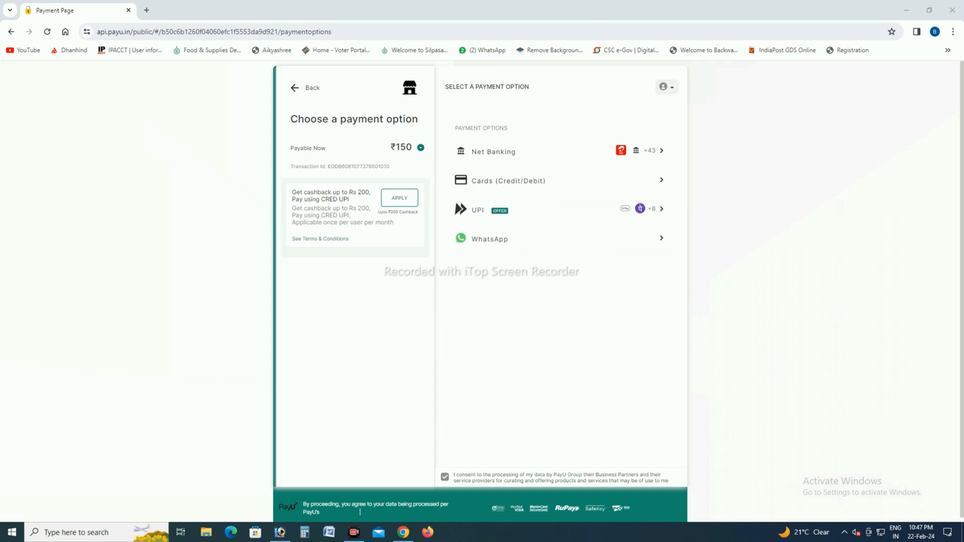
Step: Pay the trade license fee by UPI with Paytm, entering and verifying the payer's UPI ID
{"action": "left_click", "coordinate": [478, 210]}
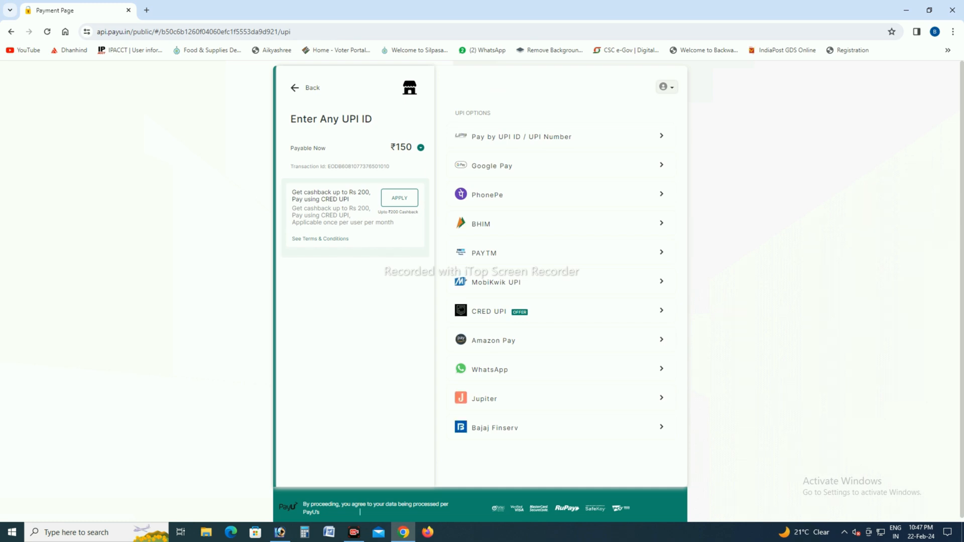
{"action": "left_click", "coordinate": [484, 254]}
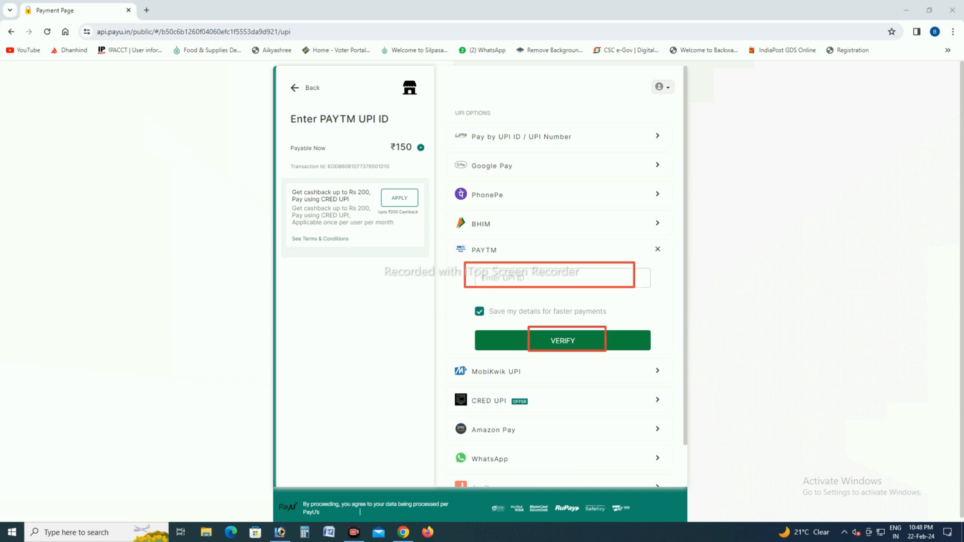
{"action": "left_click_drag", "start_coordinate": [481, 278], "coordinate": [524, 279]}
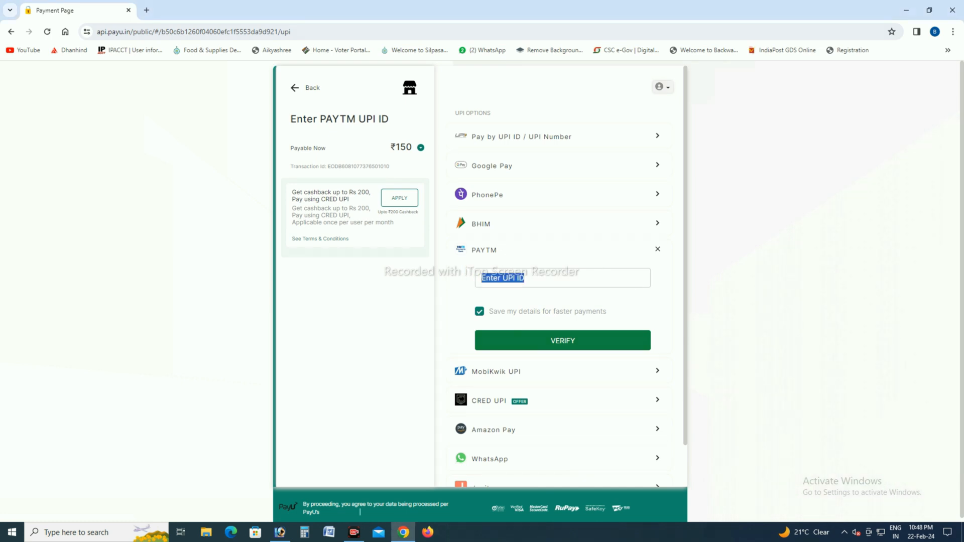
{"action": "key", "text": "BackSpace"}
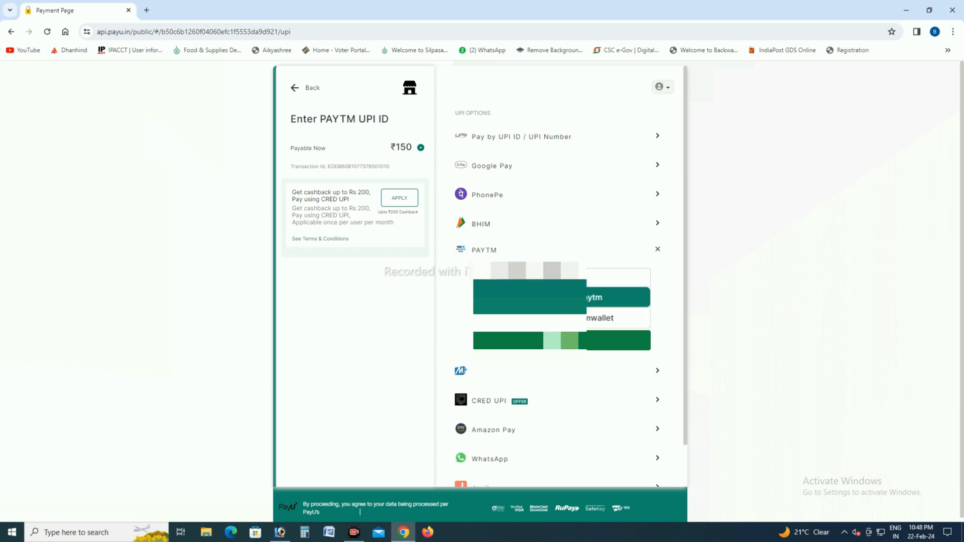
{"action": "key", "text": "Return"}
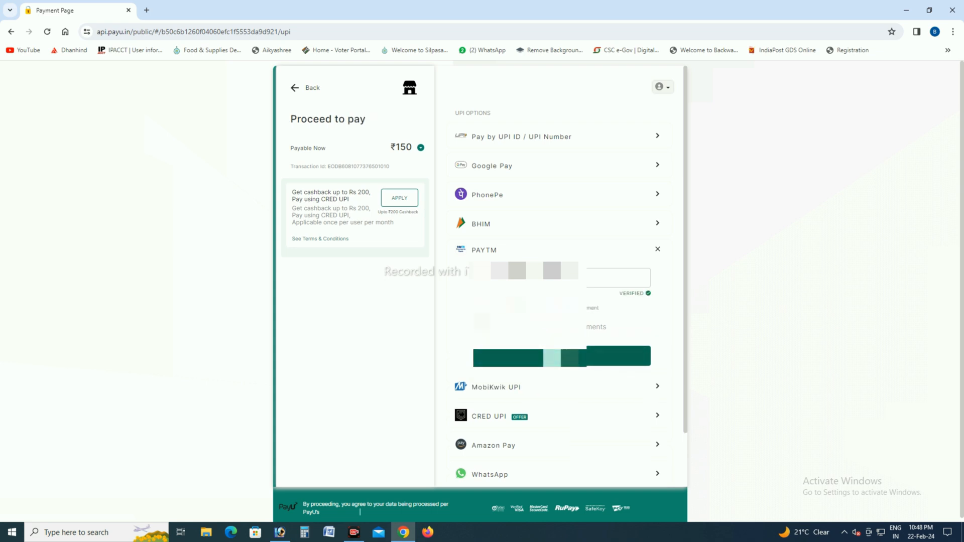
{"action": "left_click", "coordinate": [558, 357]}
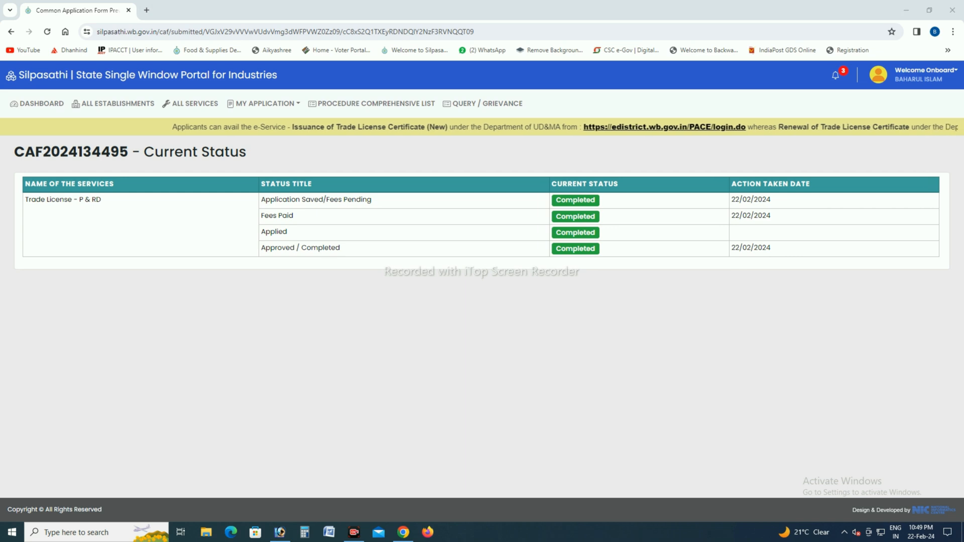
Step: Open the approved trade license application from the dashboard, review its details, and download the trade license certificate PDF
{"action": "left_click", "coordinate": [41, 103]}
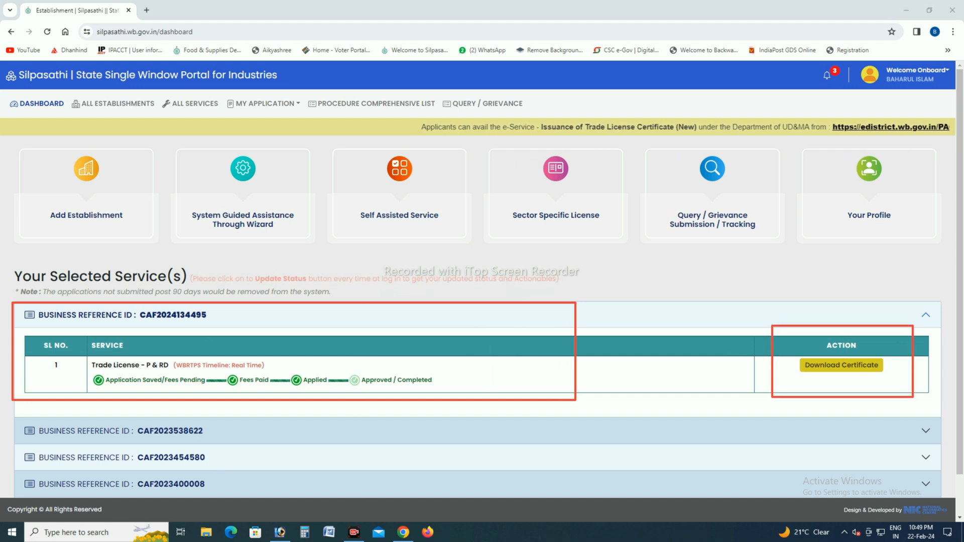
{"action": "left_click", "coordinate": [842, 365]}
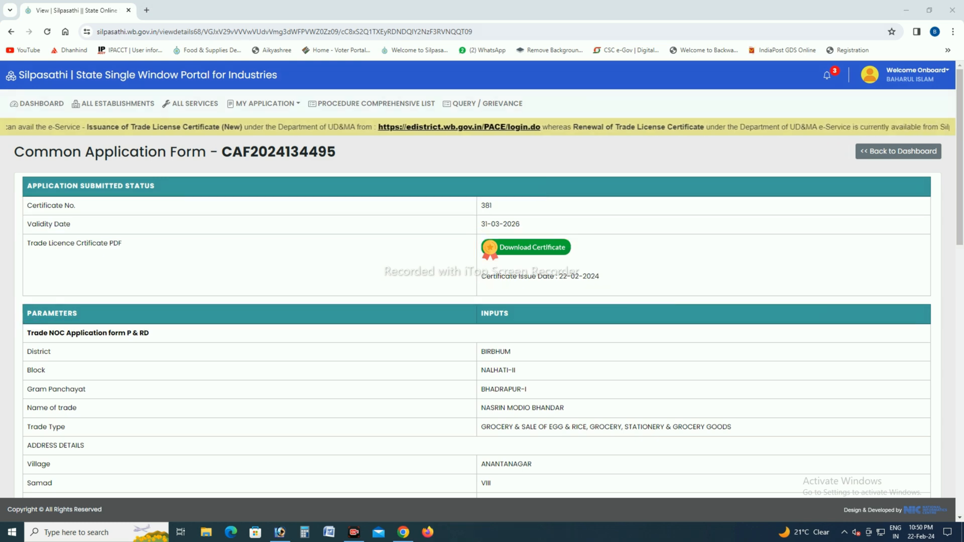
{"action": "scroll", "coordinate": [482, 279], "scroll_direction": "down", "scroll_amount": 13}
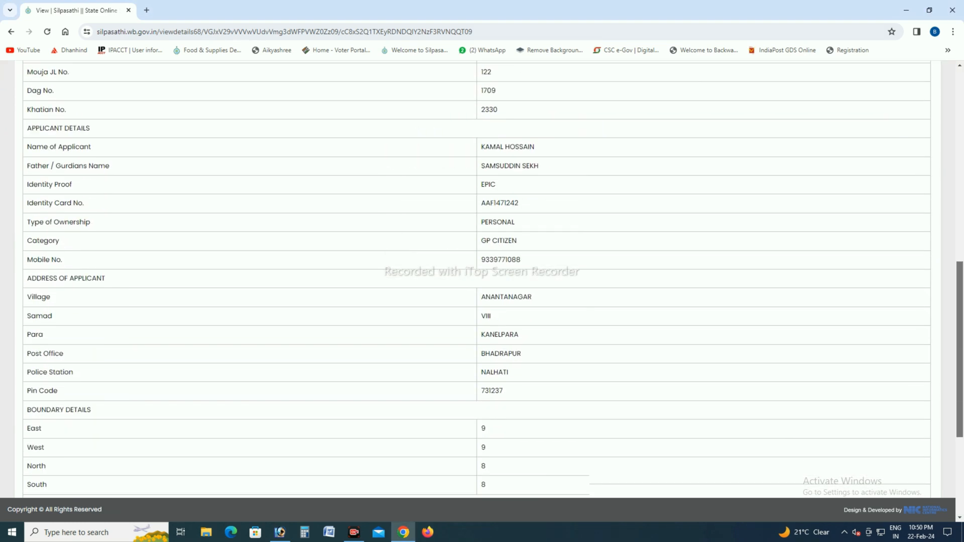
{"action": "scroll", "coordinate": [482, 280], "scroll_direction": "down", "scroll_amount": 2}
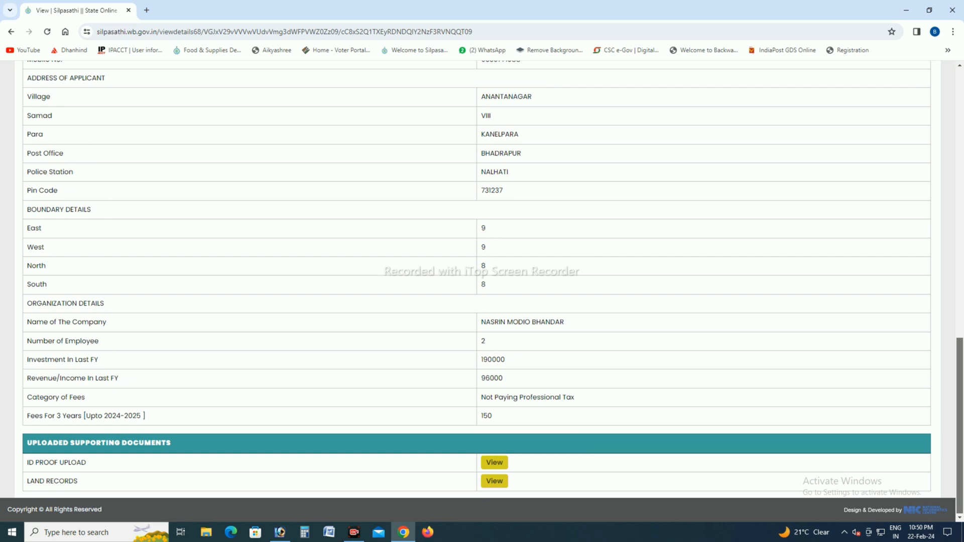
{"action": "scroll", "coordinate": [482, 279], "scroll_direction": "up", "scroll_amount": 15}
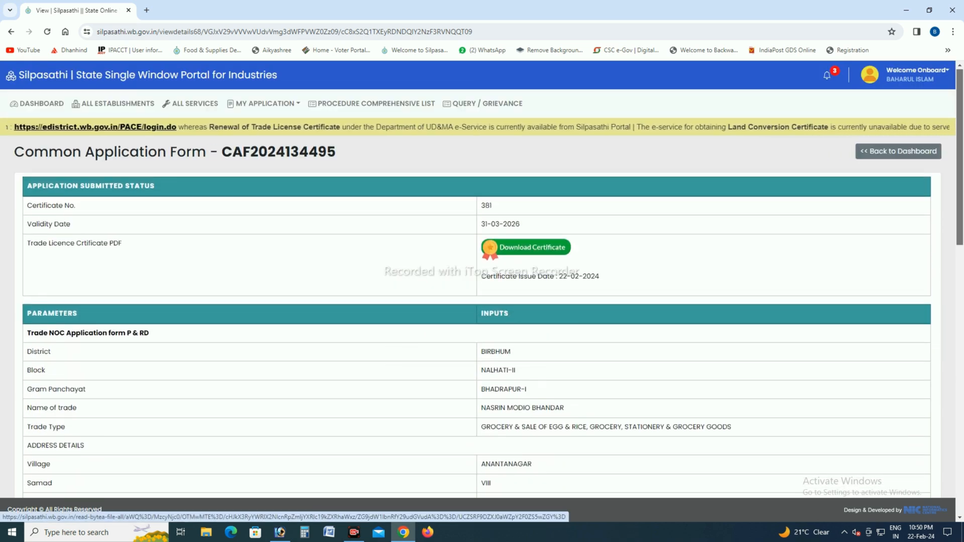
{"action": "left_click", "coordinate": [533, 247]}
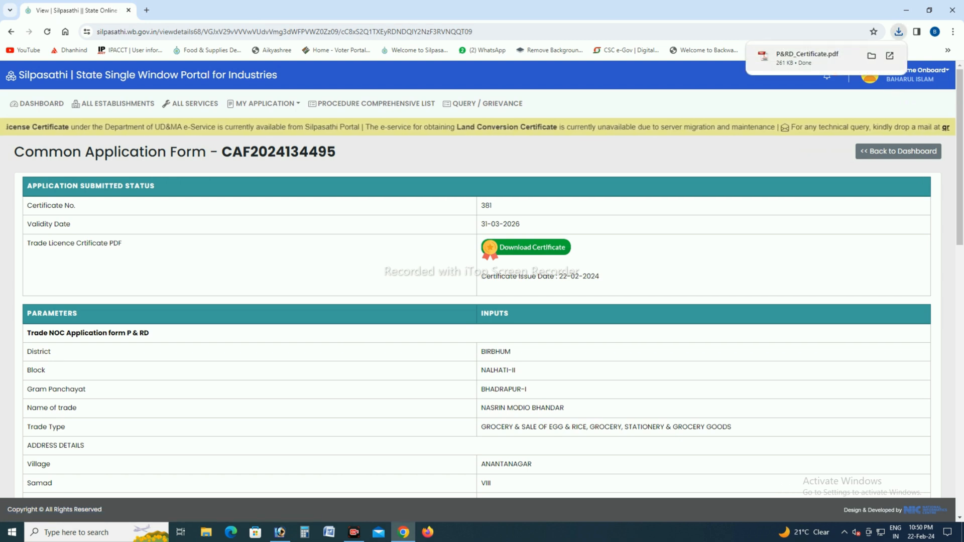
Step: Open the downloaded P&RD_Certificate.pdf, review the trade registration certificate, close it and return to the portal dashboard
{"action": "left_click", "coordinate": [807, 54]}
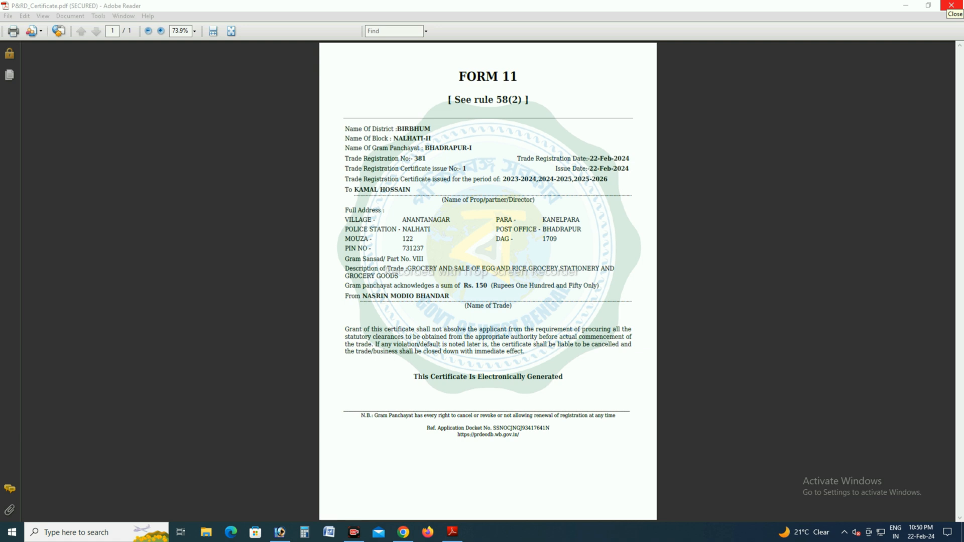
{"action": "left_click", "coordinate": [951, 6]}
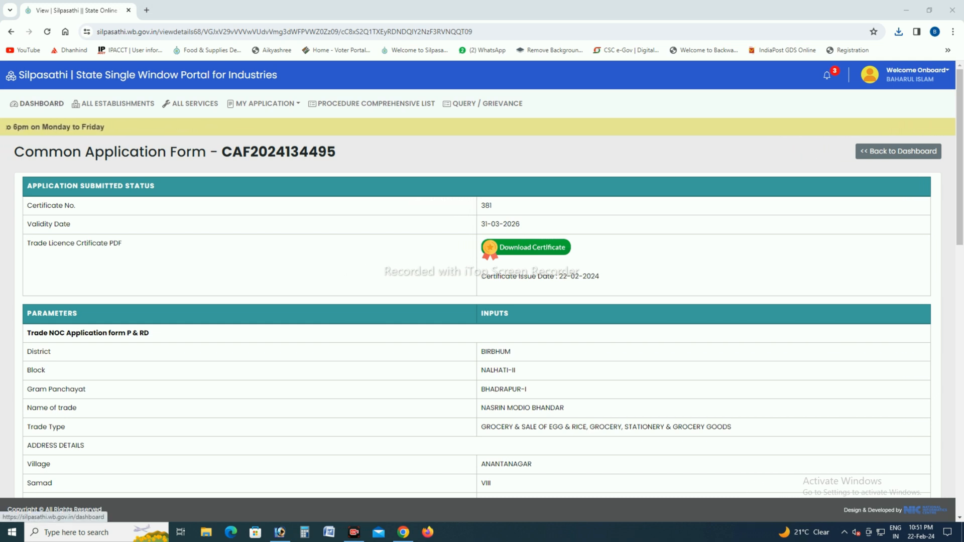
{"action": "left_click", "coordinate": [37, 104]}
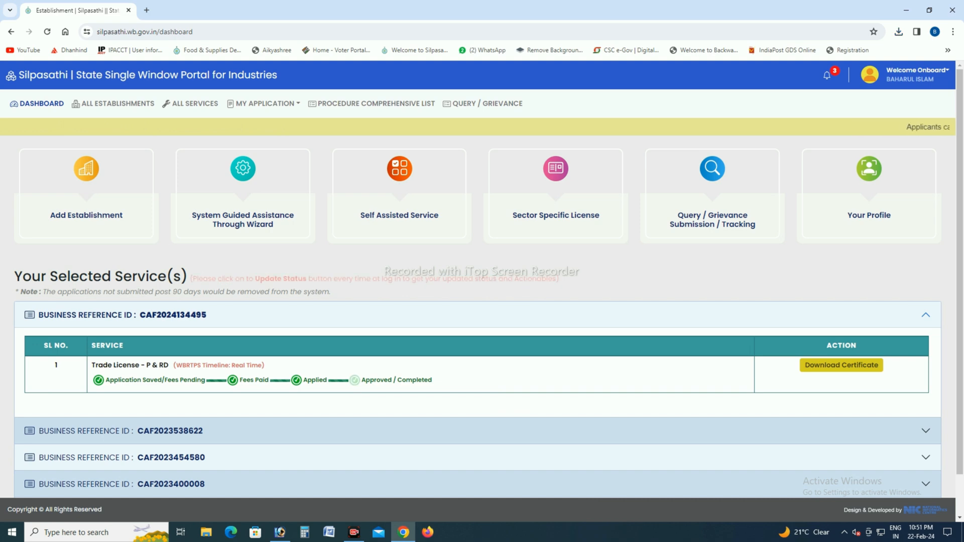
Step: Log out of the Silpasathi account and open the online application login from the portal's home page
{"action": "left_click", "coordinate": [918, 74]}
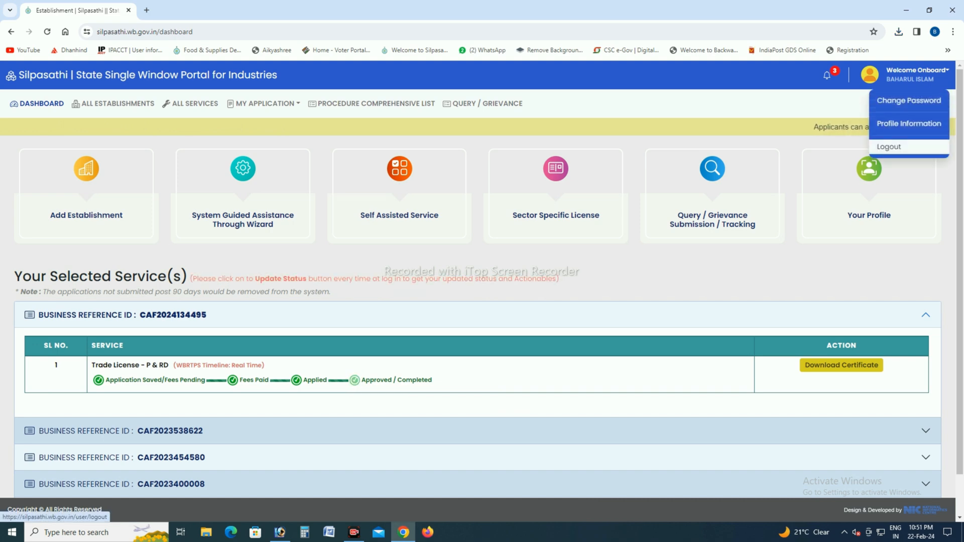
{"action": "left_click", "coordinate": [889, 147]}
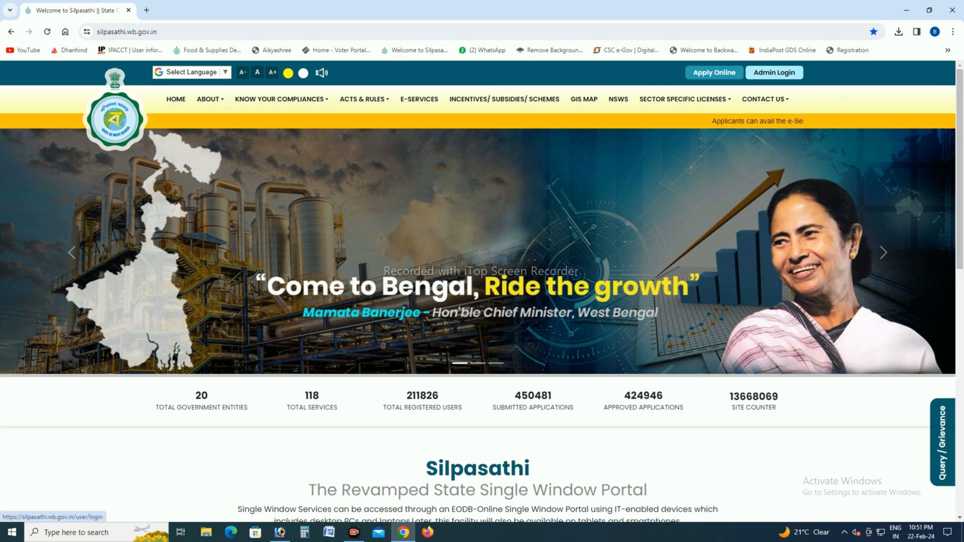
{"action": "left_click", "coordinate": [714, 73]}
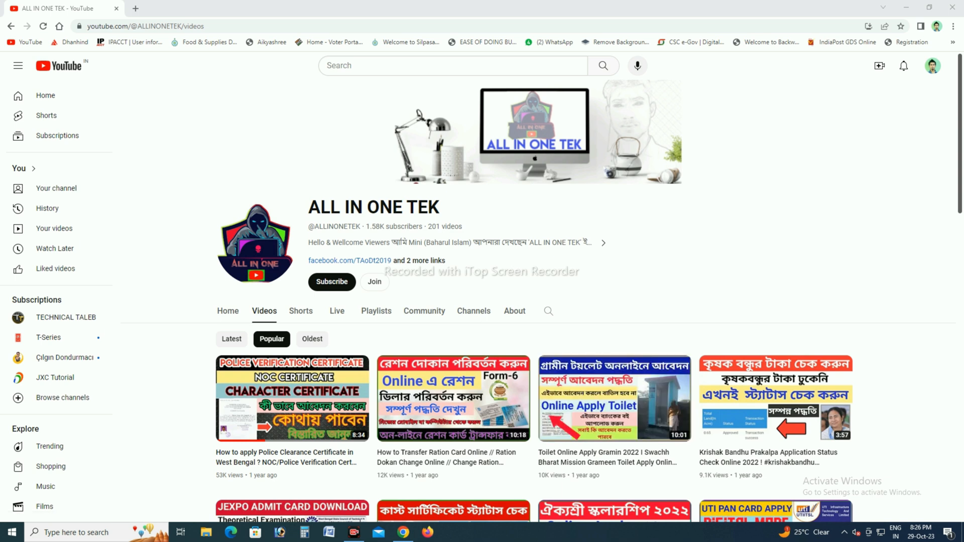
Step: Subscribe to the ALL IN ONE TEK channel on YouTube and set its notifications to All
{"action": "left_click", "coordinate": [332, 282]}
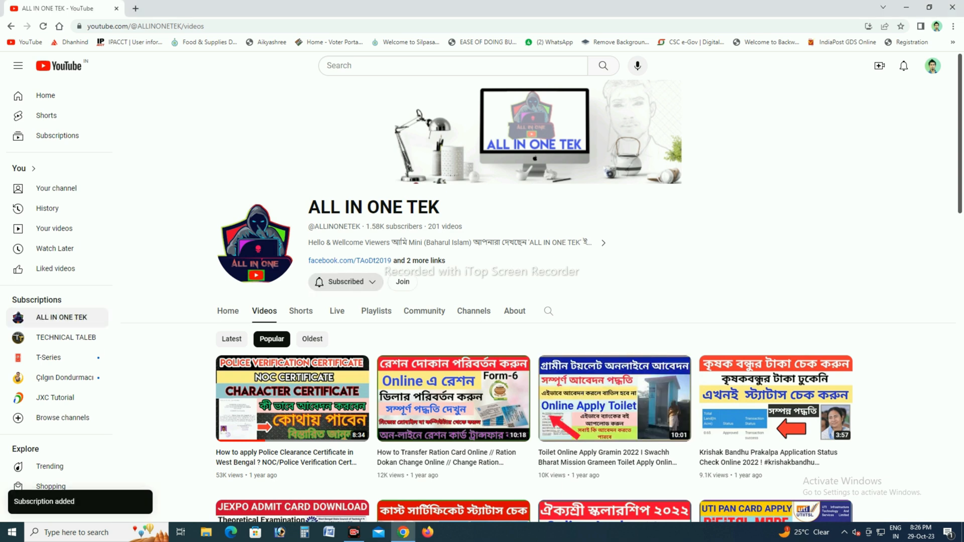
{"action": "left_click", "coordinate": [342, 282]}
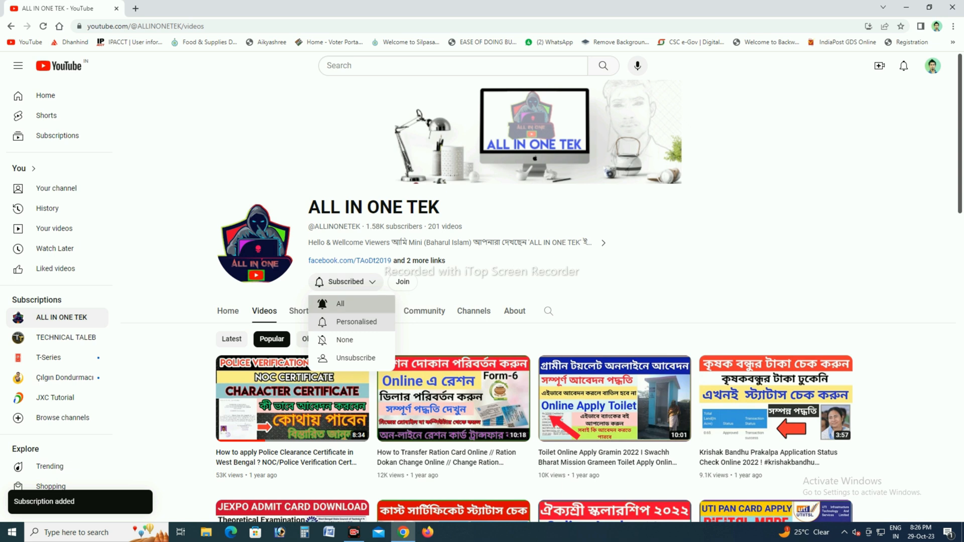
{"action": "left_click", "coordinate": [333, 304]}
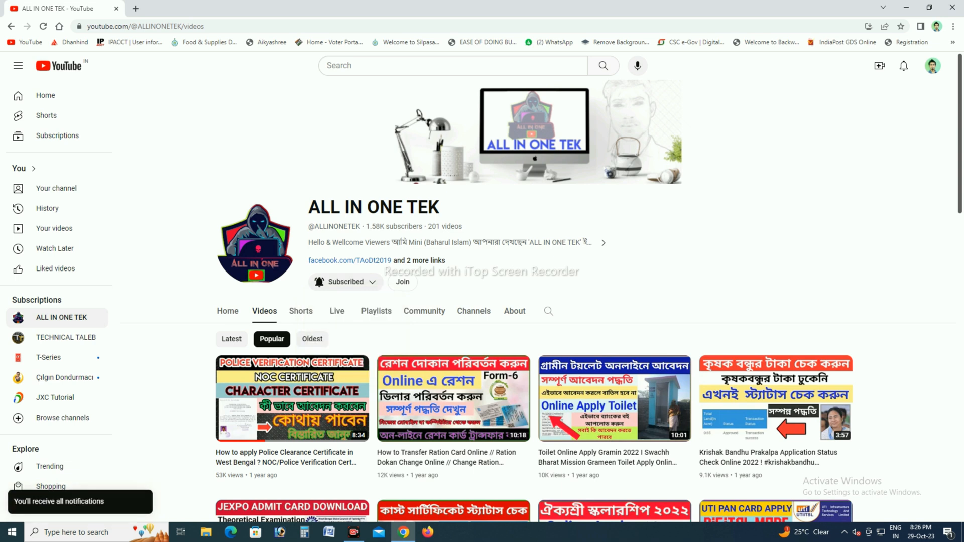